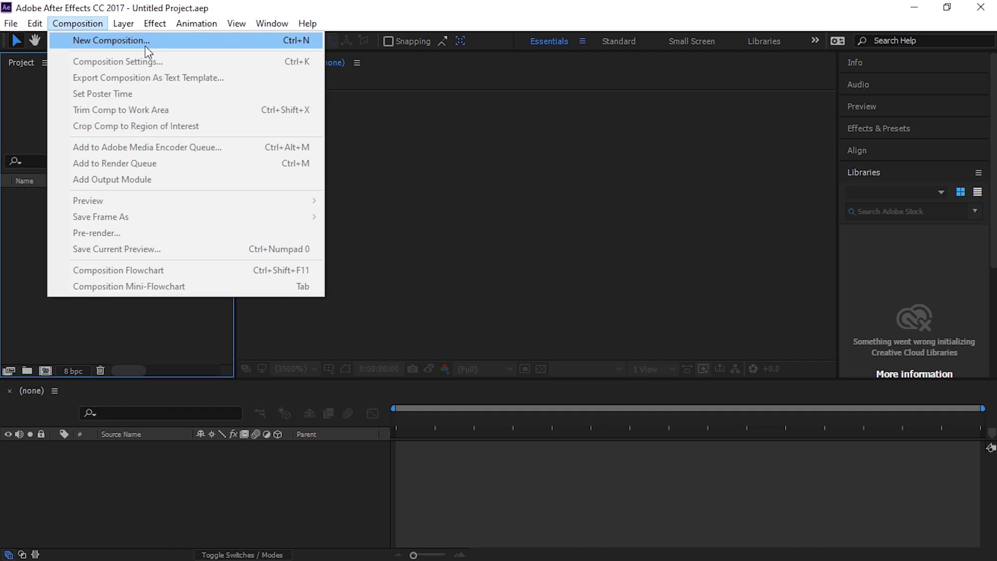
# - Create a new composition named Sphere with a duration of 10 seconds
pyautogui.click(145, 46)
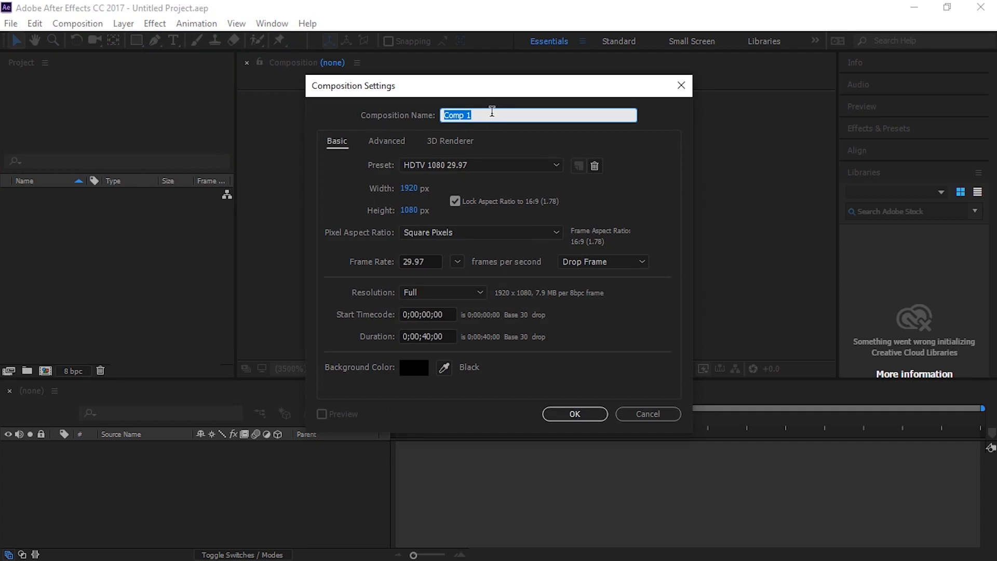
pyautogui.write('Sphere')
pyautogui.click(431, 336)
pyautogui.moveTo(430, 336); pyautogui.dragTo(423, 336)
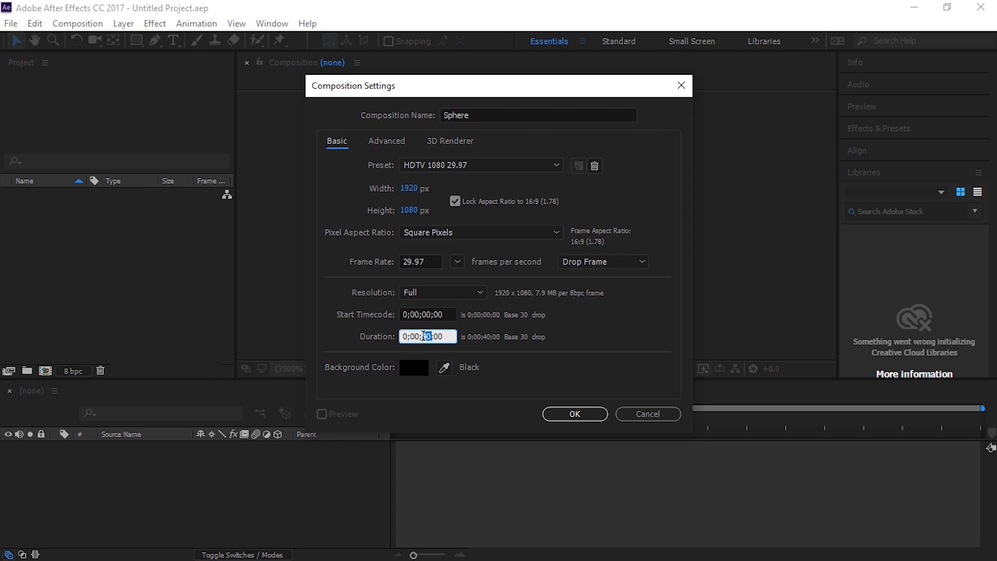
pyautogui.write('10')
pyautogui.moveTo(444, 338); pyautogui.dragTo(434, 337)
pyautogui.click(573, 414)
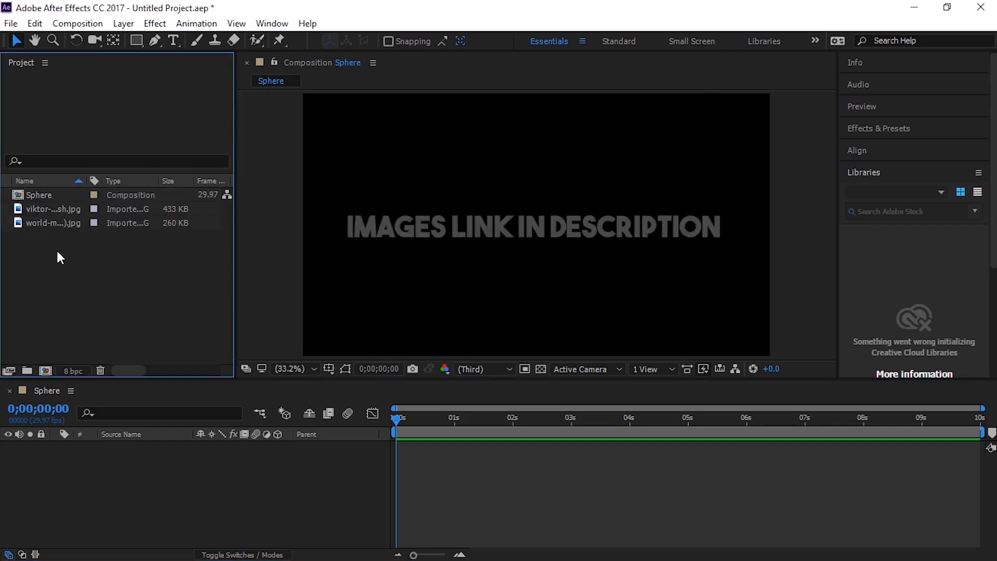
# - Add the starry sky and world map images to the Sphere composition, placing the world map layer above the sky
pyautogui.moveTo(57, 252); pyautogui.dragTo(110, 490)
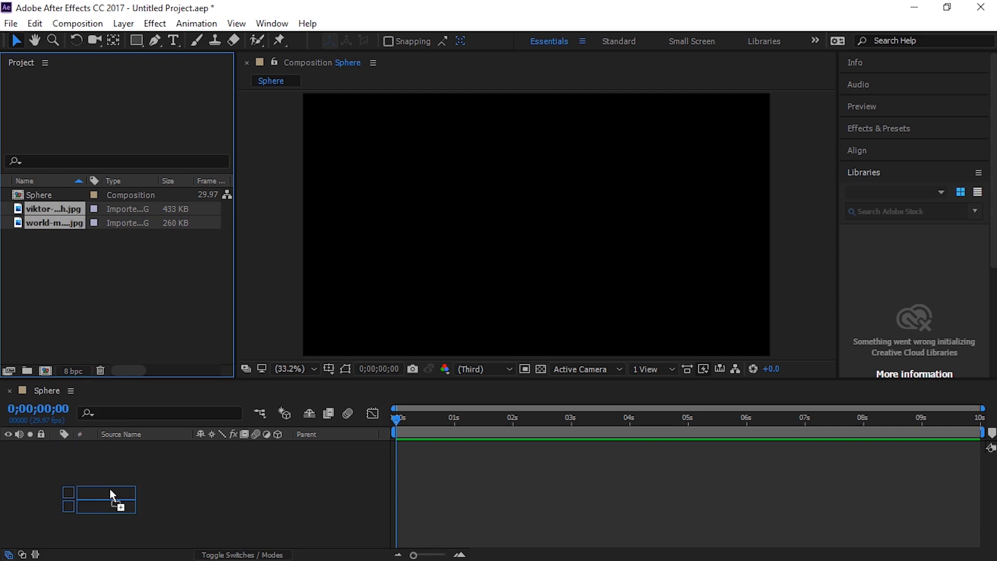
pyautogui.moveTo(110, 488); pyautogui.dragTo(110, 488)
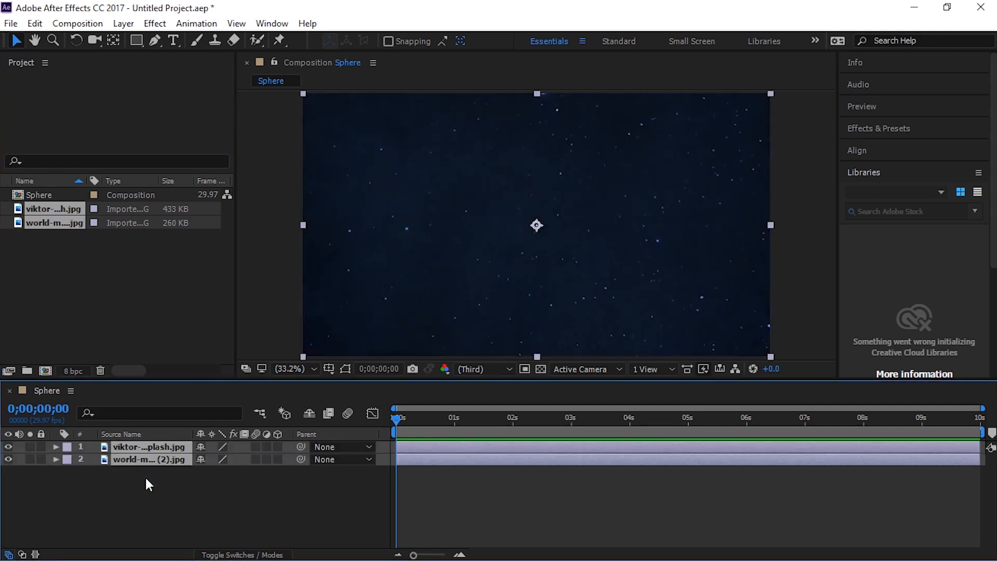
pyautogui.click(145, 475)
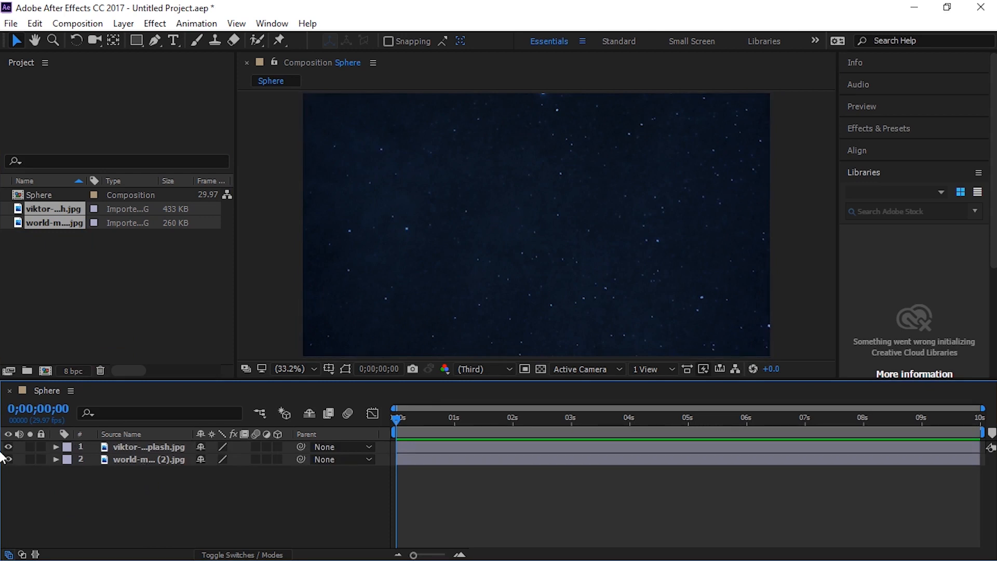
pyautogui.moveTo(163, 443); pyautogui.dragTo(154, 463)
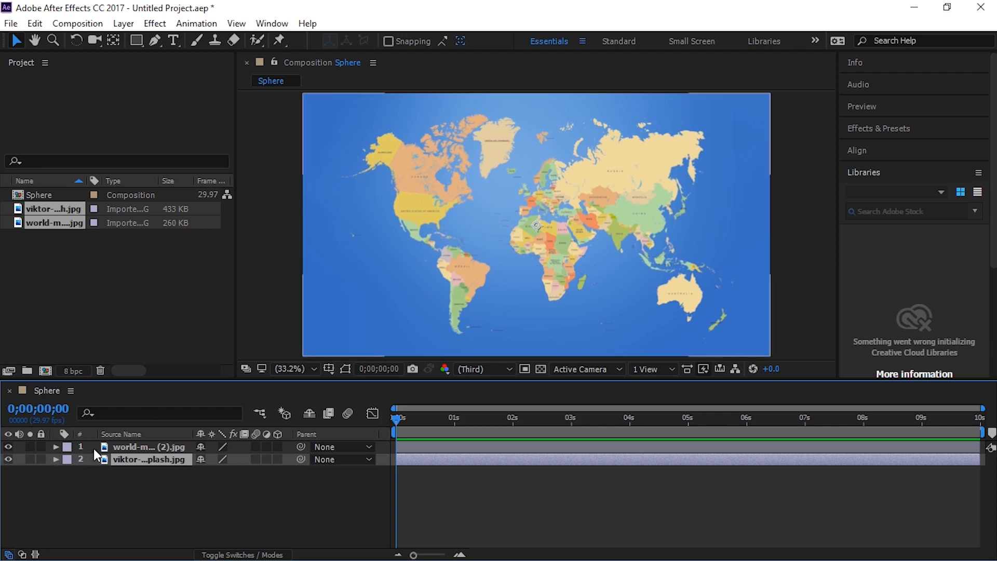
pyautogui.click(122, 446)
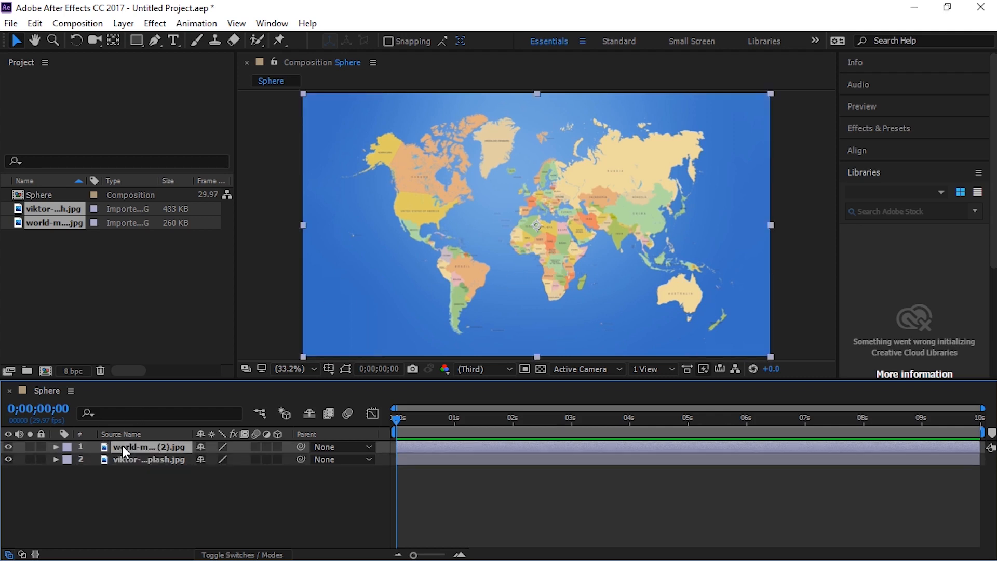
pyautogui.click(145, 462)
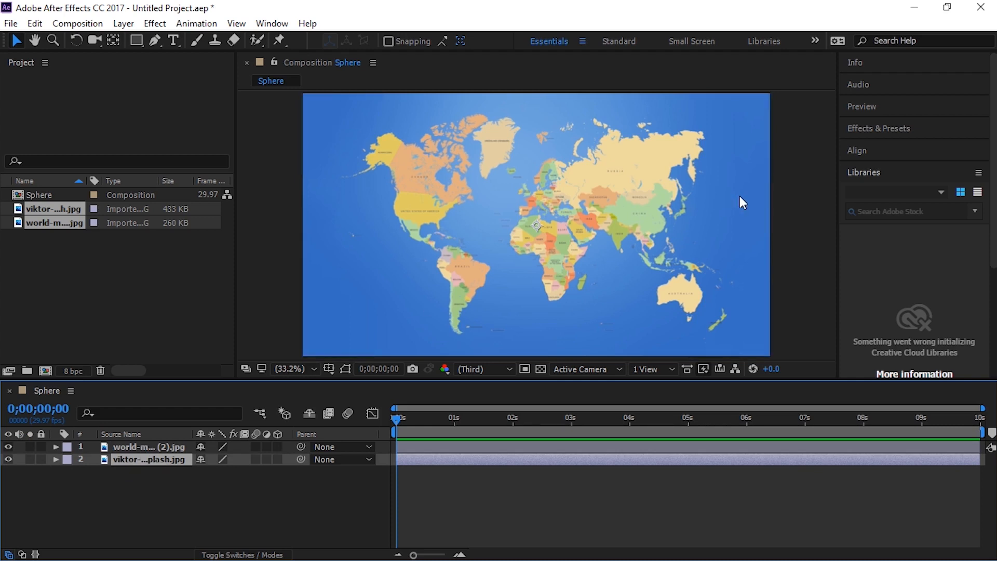
# - Search the effects for "spher" and apply CC Sphere to the world map layer
pyautogui.click(898, 128)
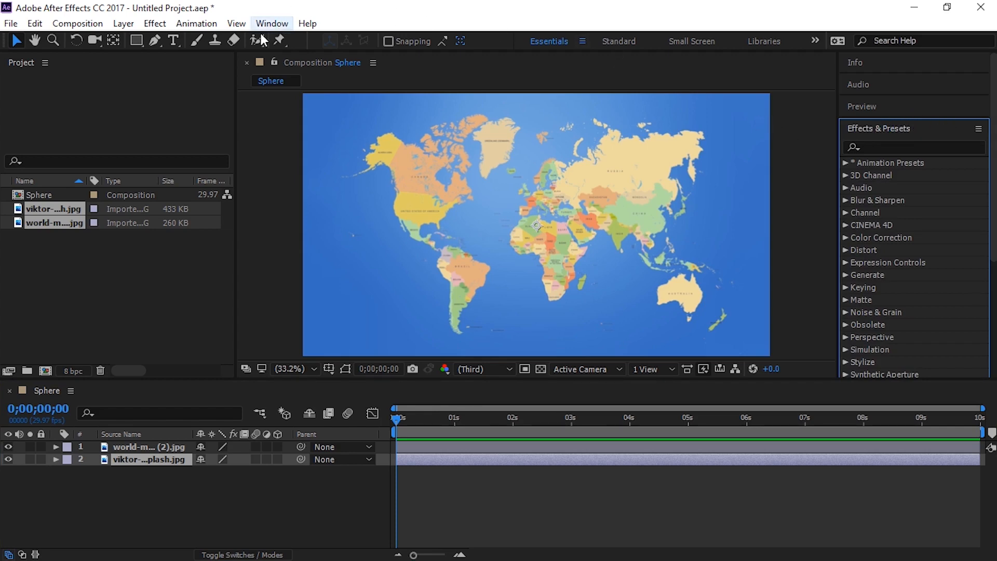
pyautogui.click(280, 24)
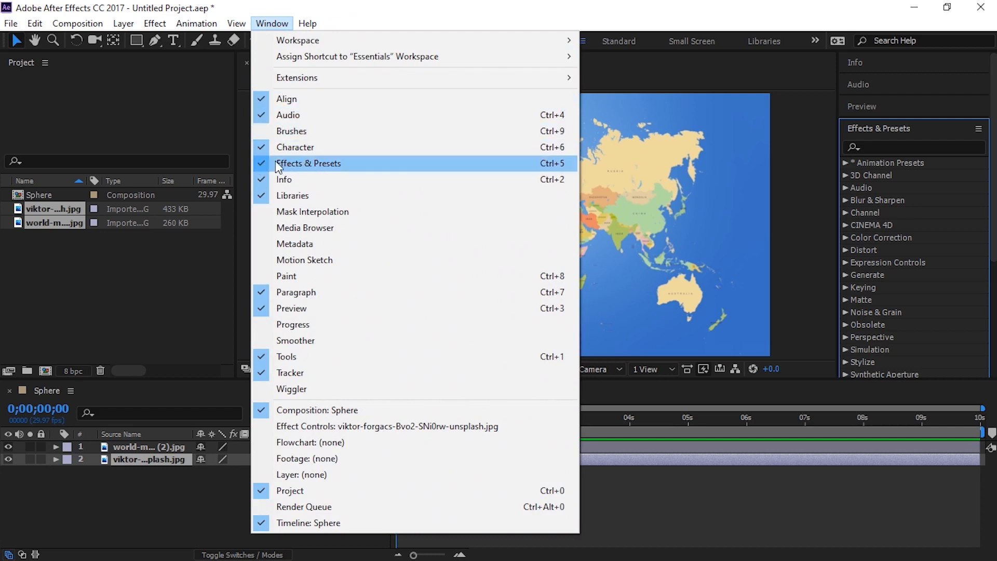
pyautogui.click(806, 114)
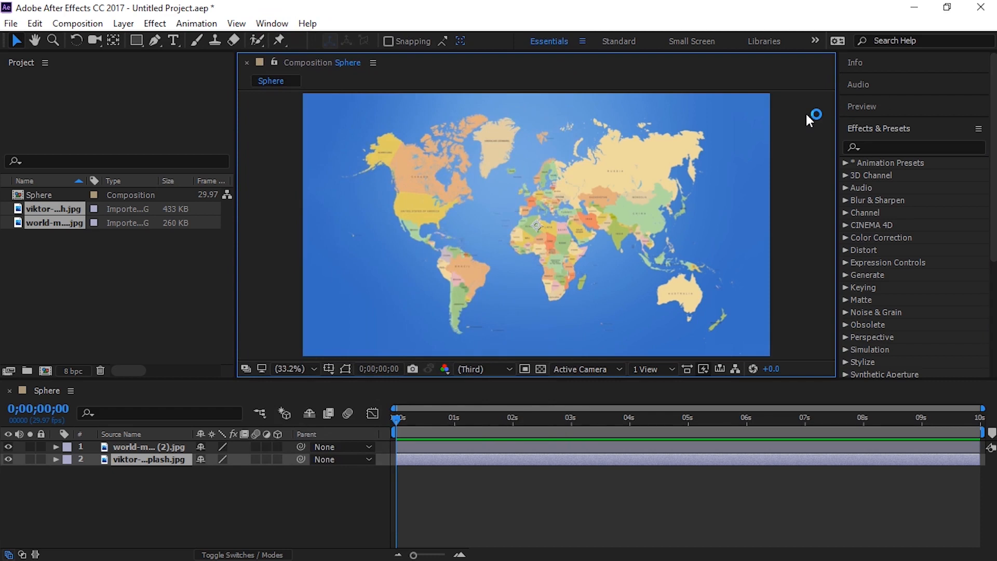
pyautogui.click(878, 140)
pyautogui.click(881, 147)
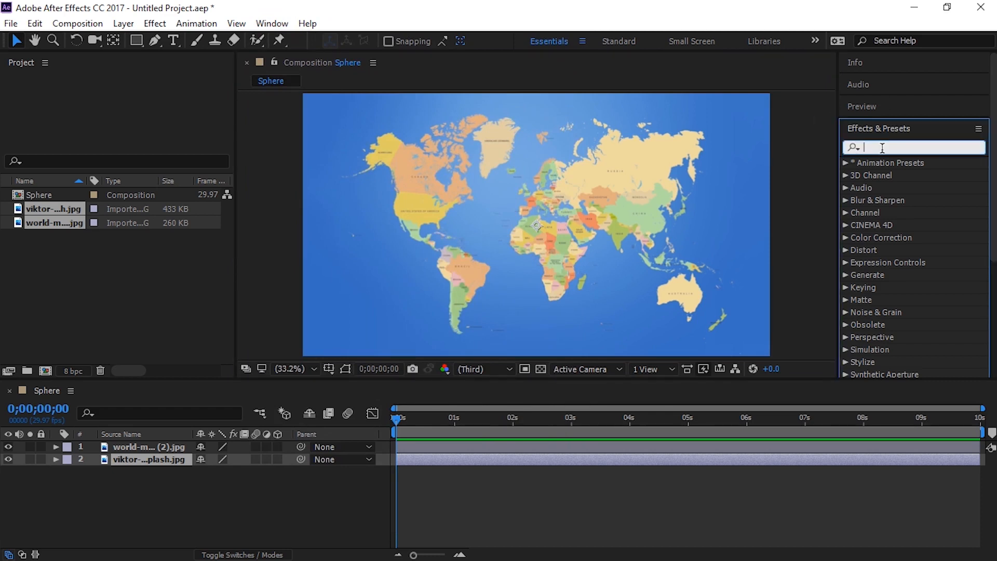
pyautogui.write('spher')
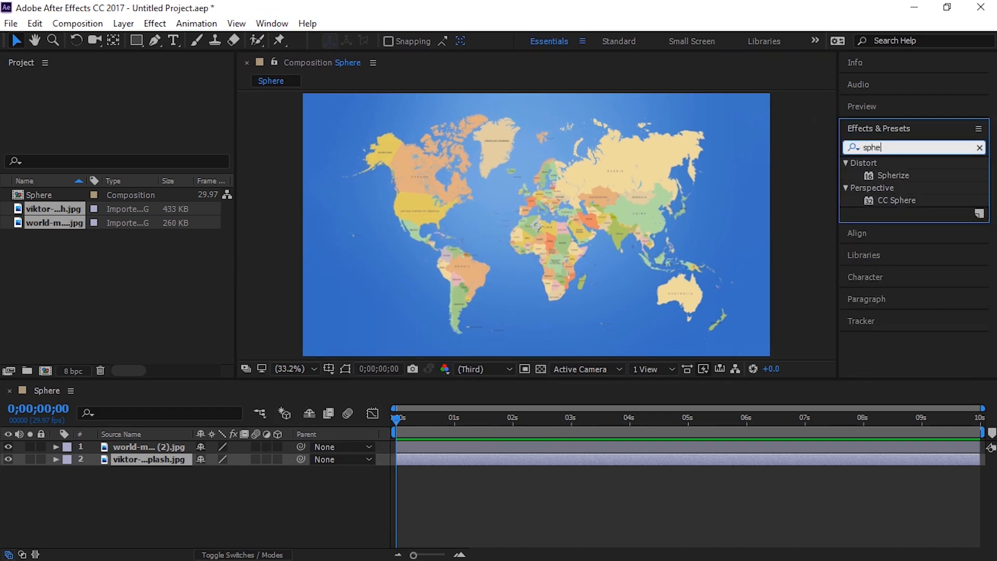
pyautogui.click(896, 200)
pyautogui.click(899, 176)
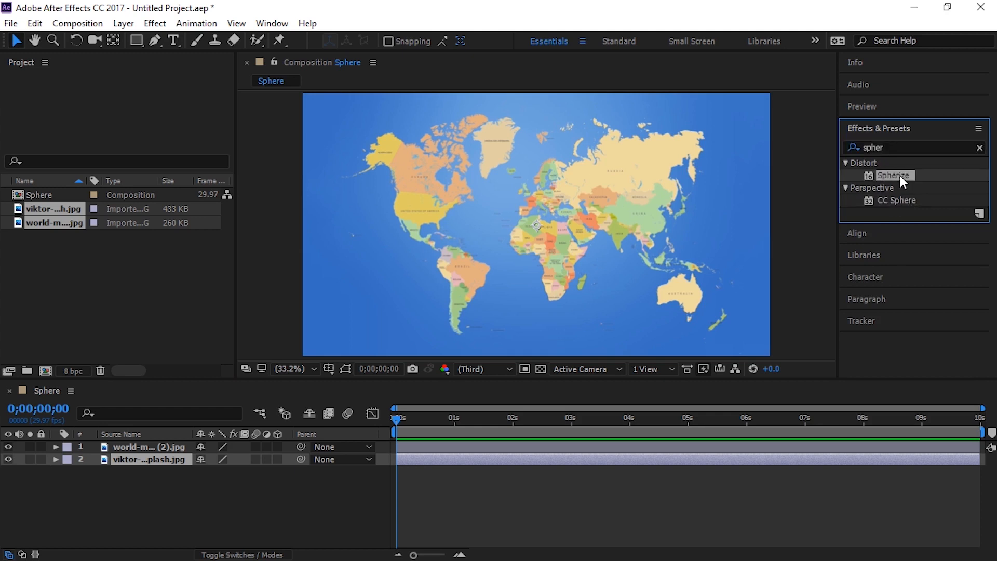
pyautogui.click(891, 201)
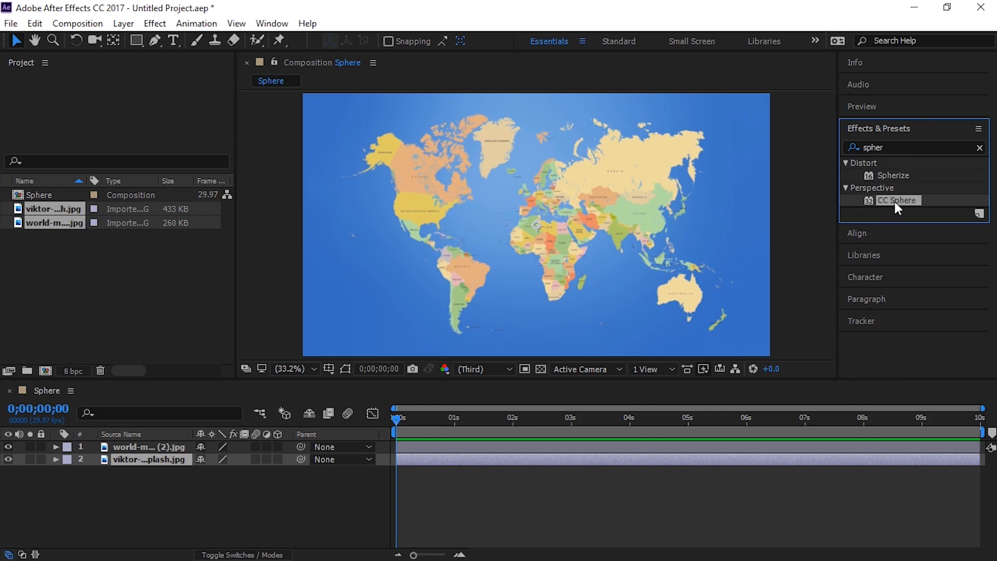
pyautogui.moveTo(913, 205); pyautogui.dragTo(481, 265)
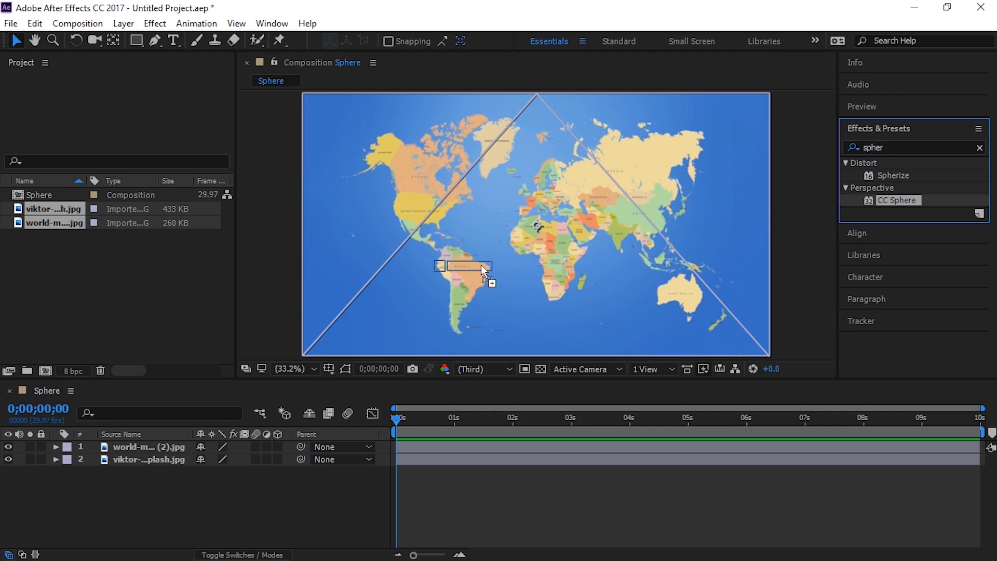
pyautogui.moveTo(481, 265); pyautogui.dragTo(481, 264)
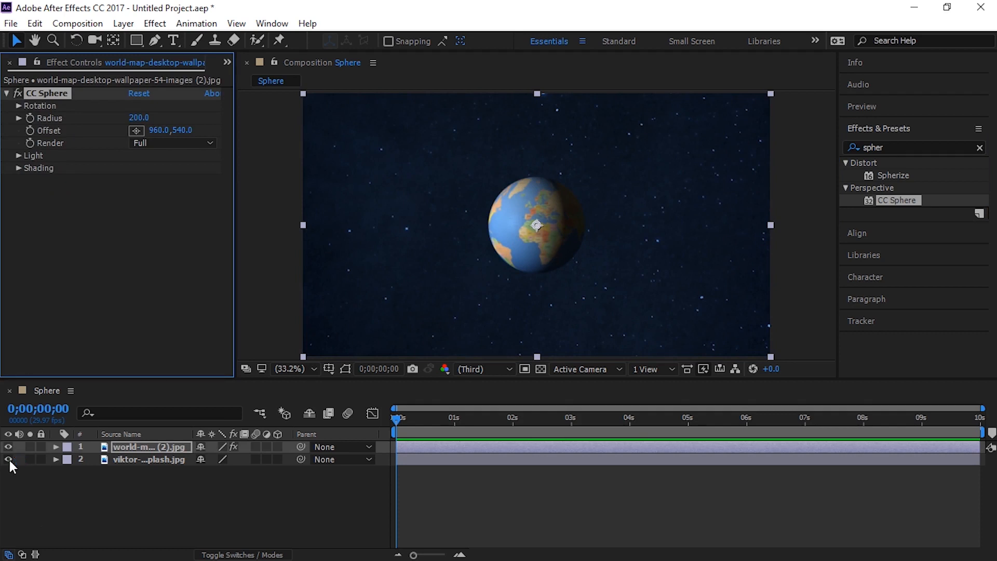
pyautogui.click(71, 498)
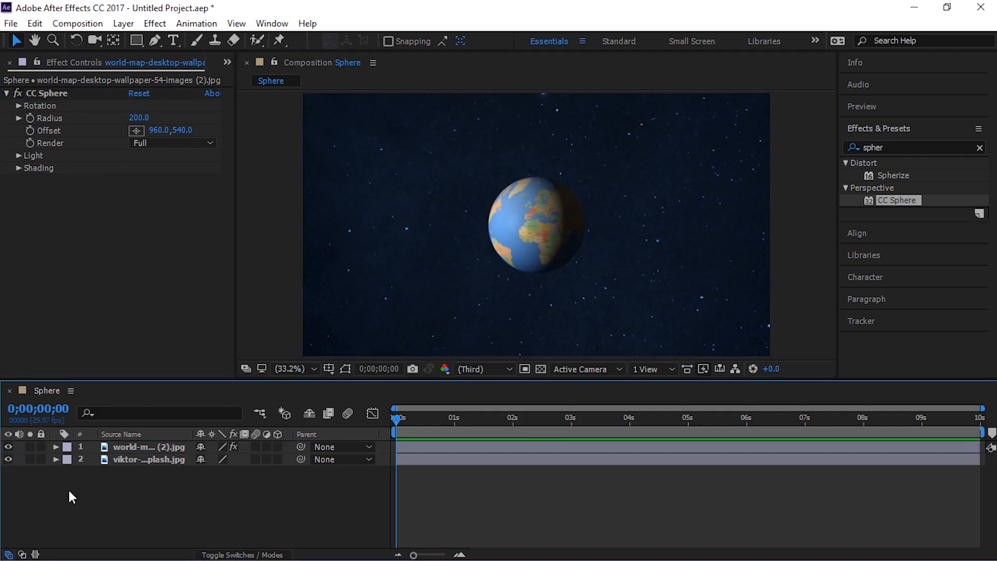
# - Toggle the starry sky layer's visibility off and on to compare the globe with and without its background
pyautogui.click(12, 459)
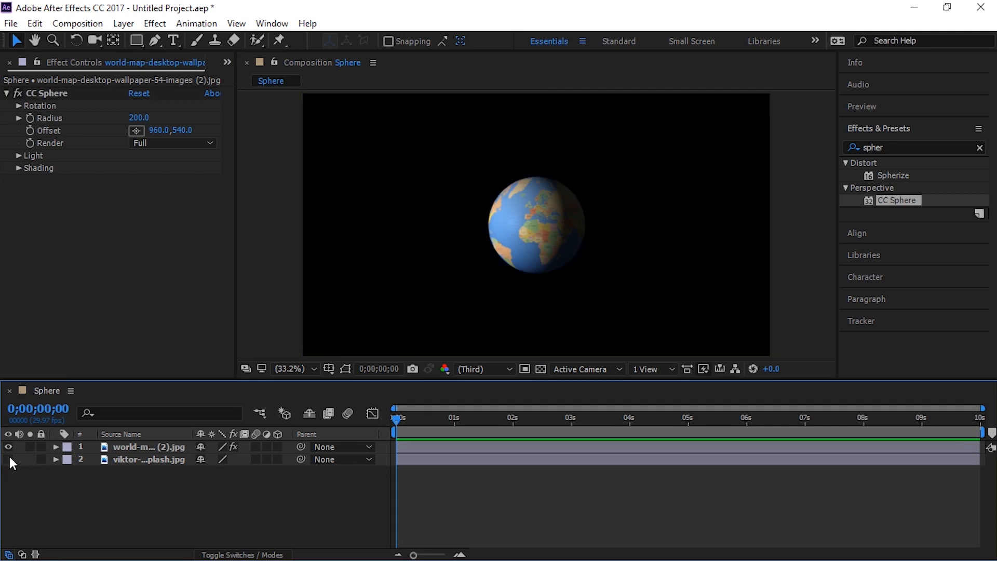
pyautogui.click(10, 459)
pyautogui.click(8, 459)
pyautogui.click(9, 459)
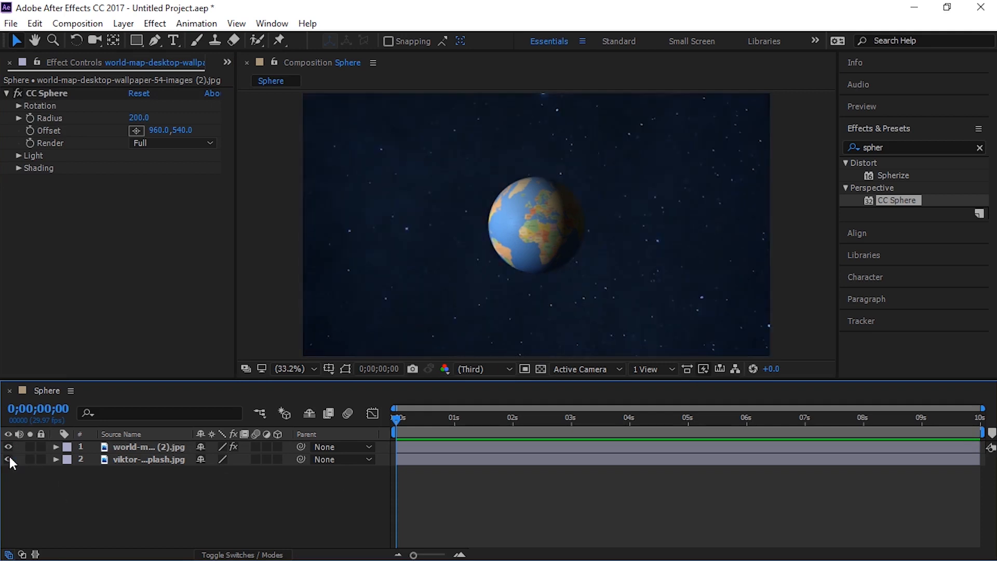
pyautogui.click(9, 459)
pyautogui.click(9, 459)
# - Scale the starry sky background layer to 66% and collapse its properties
pyautogui.click(141, 458)
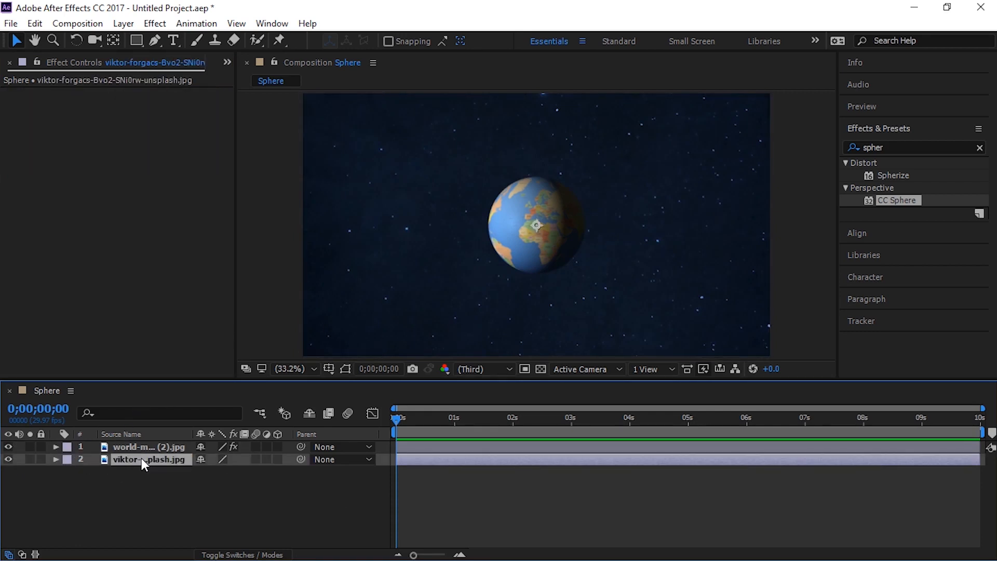
pyautogui.press('s')
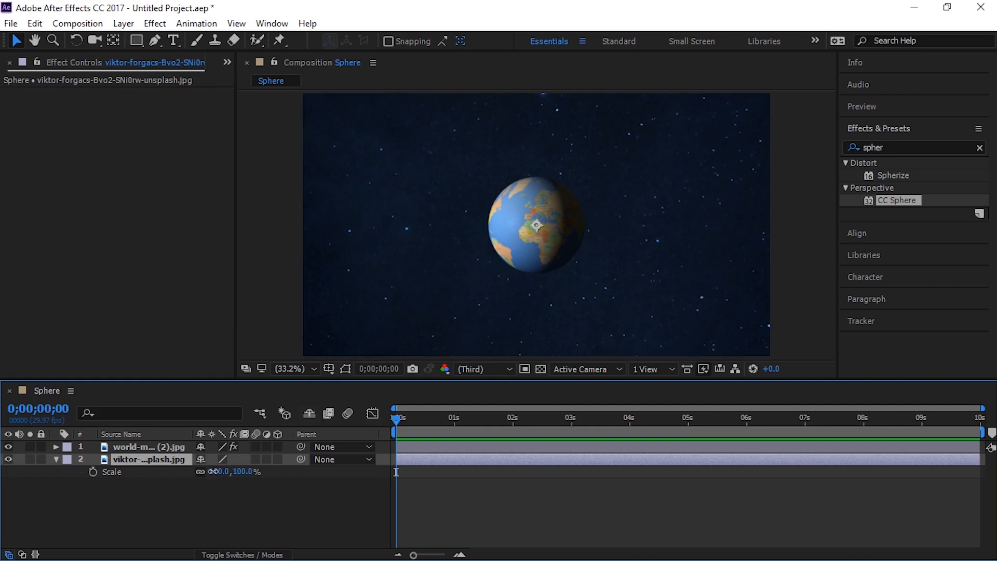
pyautogui.moveTo(217, 475); pyautogui.dragTo(192, 476)
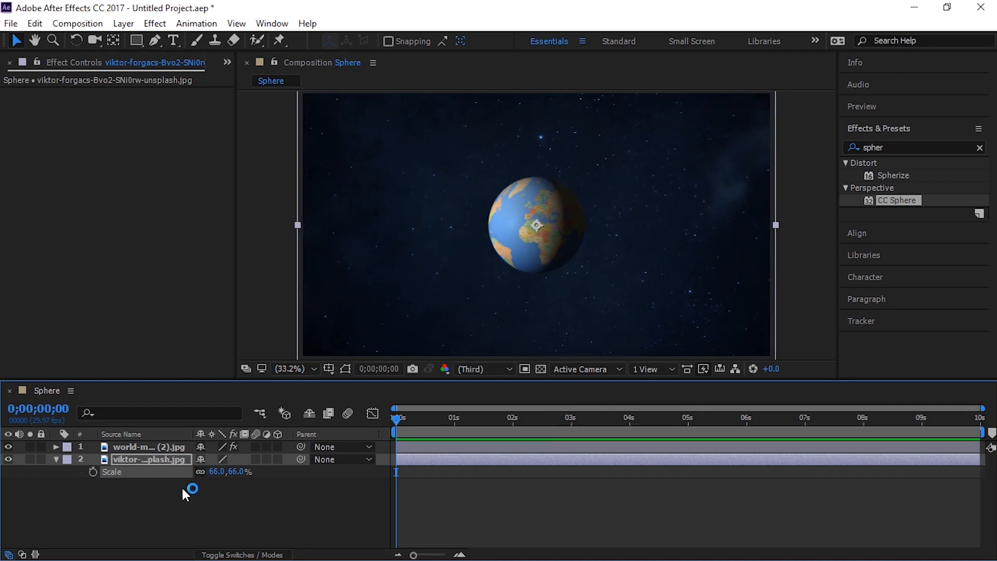
pyautogui.click(154, 534)
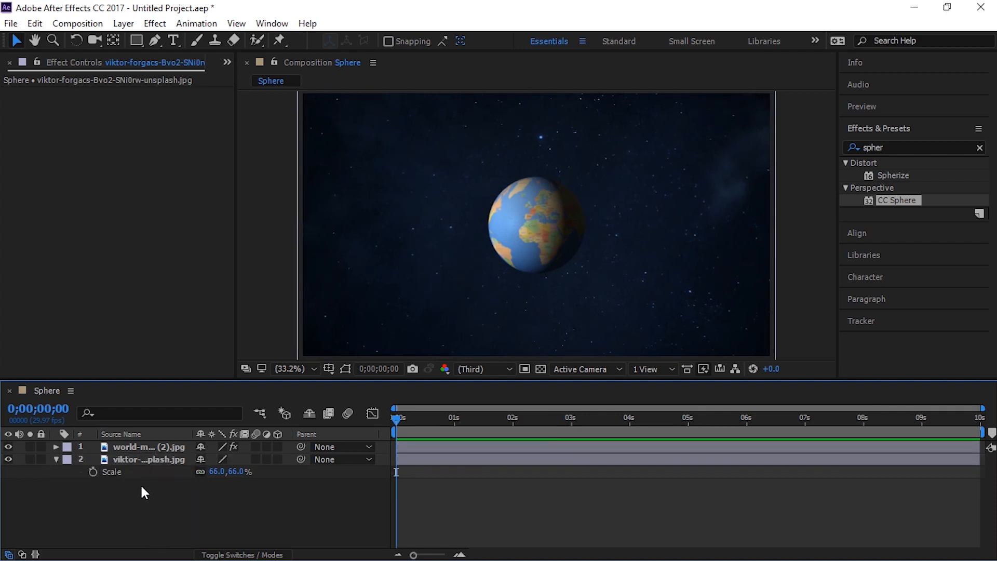
pyautogui.click(55, 456)
# - Set the CC Sphere radius on the world map layer to 270
pyautogui.click(122, 448)
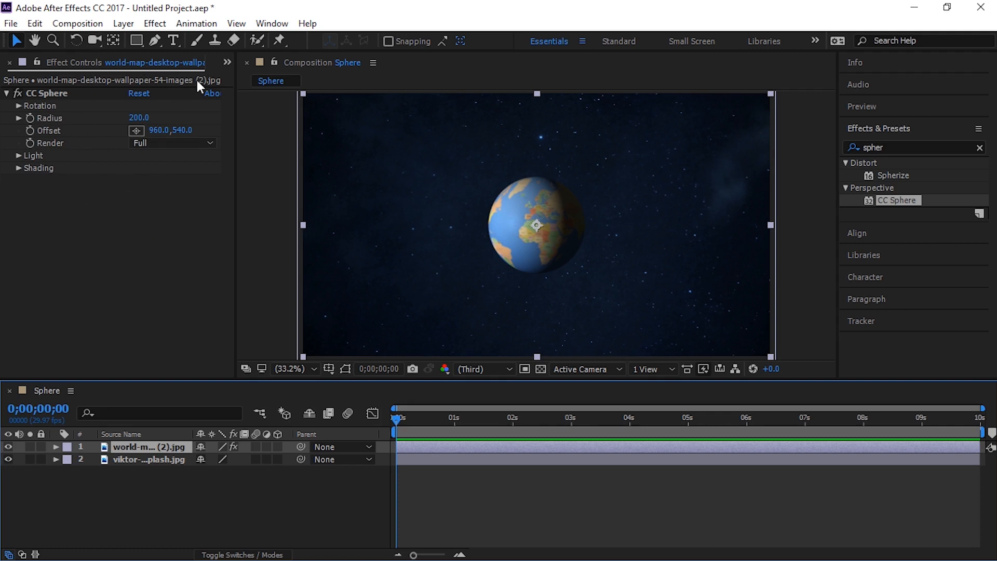
pyautogui.click(229, 62)
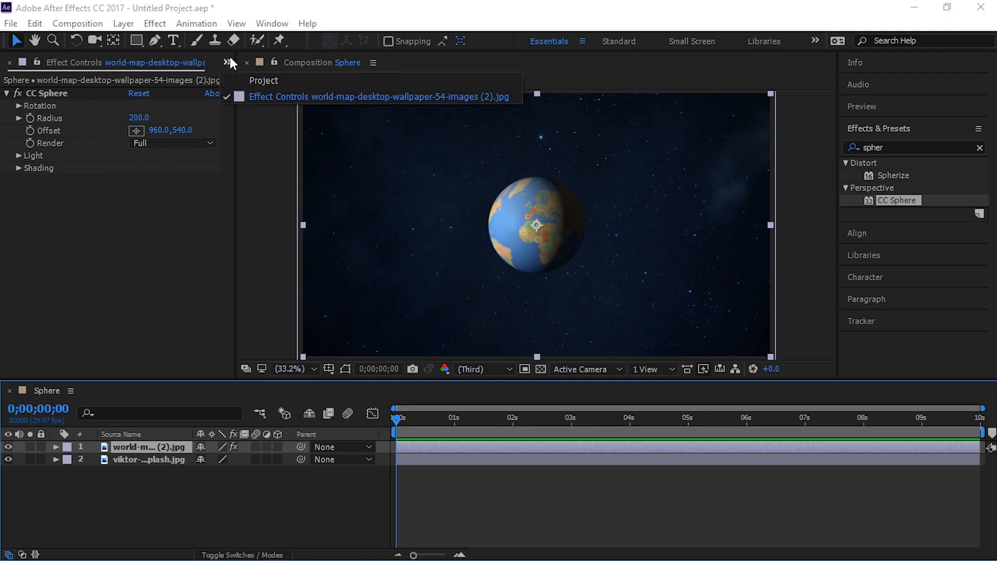
pyautogui.click(246, 82)
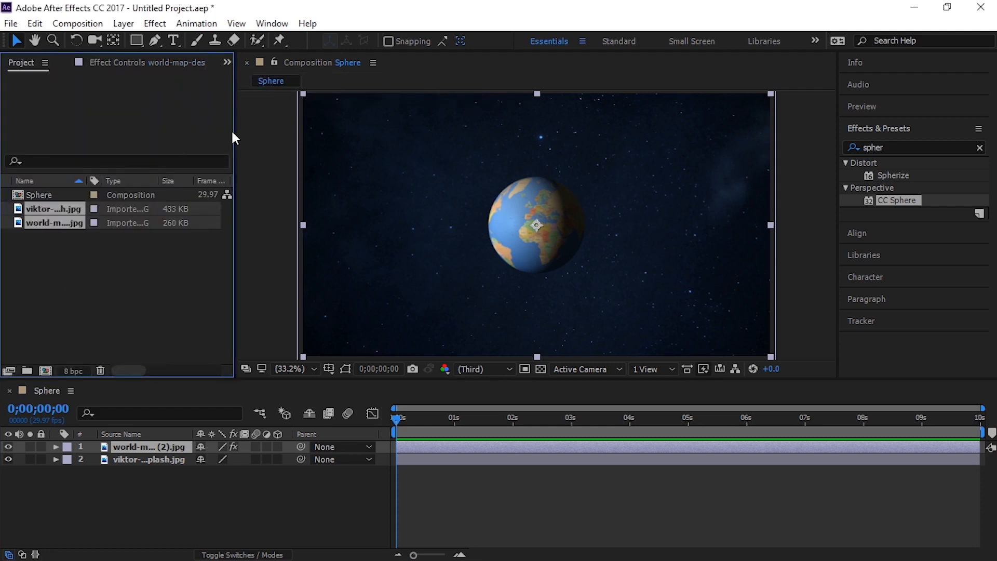
pyautogui.click(119, 63)
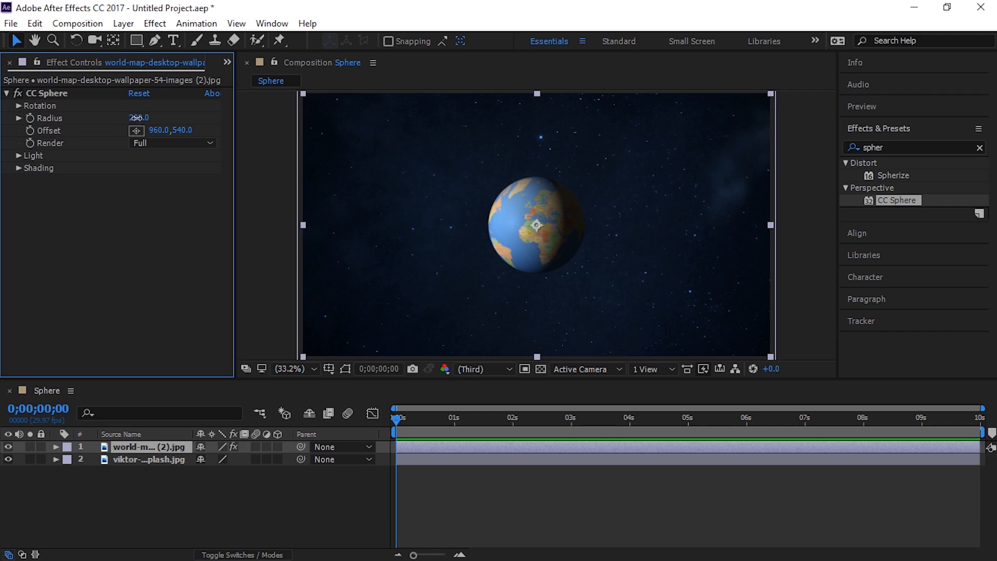
pyautogui.moveTo(136, 118); pyautogui.dragTo(184, 115)
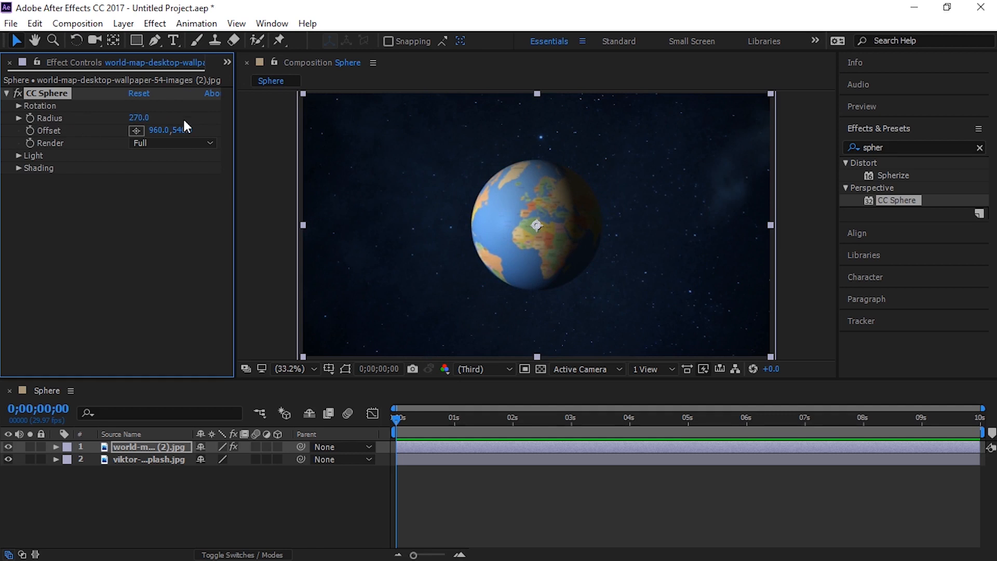
pyautogui.click(284, 245)
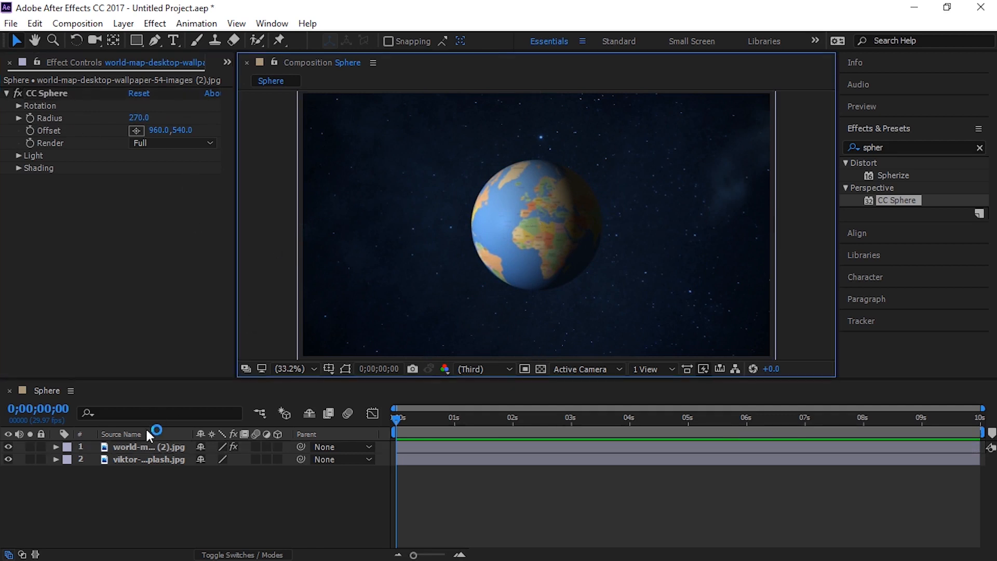
# - Try shifting the globe's CC Sphere offset horizontally to 987 and vertically to 593, undoing each change
pyautogui.click(136, 446)
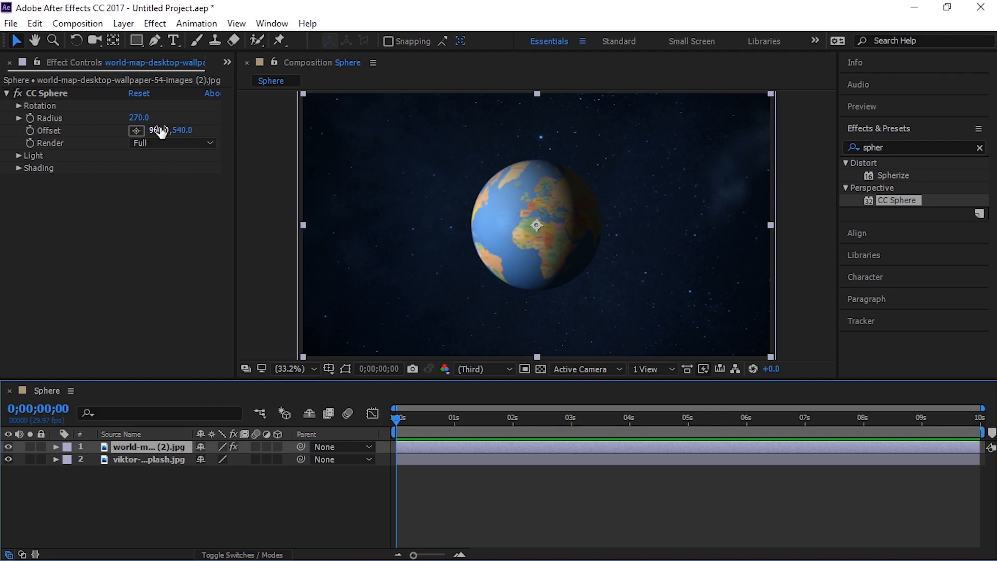
pyautogui.moveTo(161, 131); pyautogui.dragTo(253, 201)
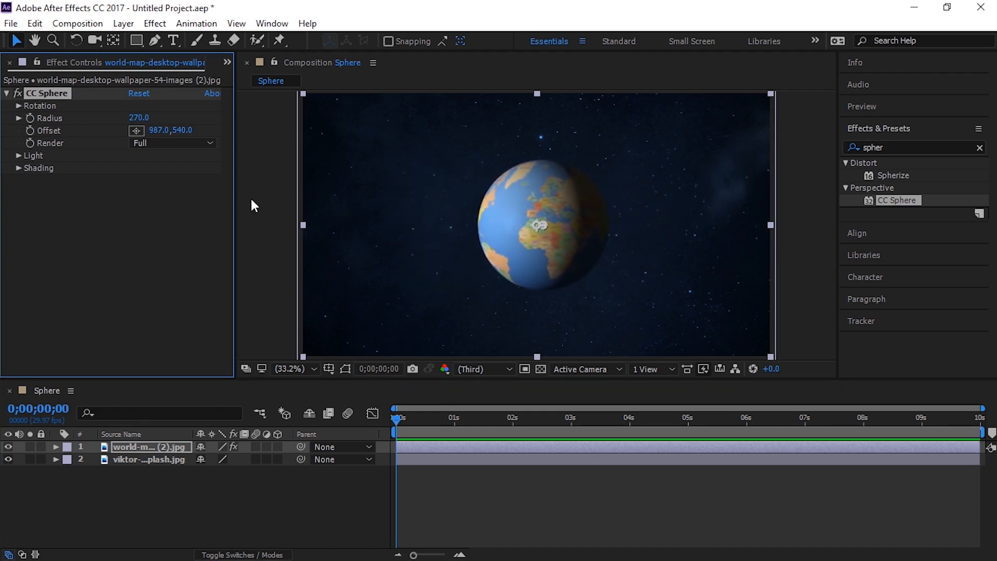
pyautogui.moveTo(183, 130); pyautogui.dragTo(383, 125)
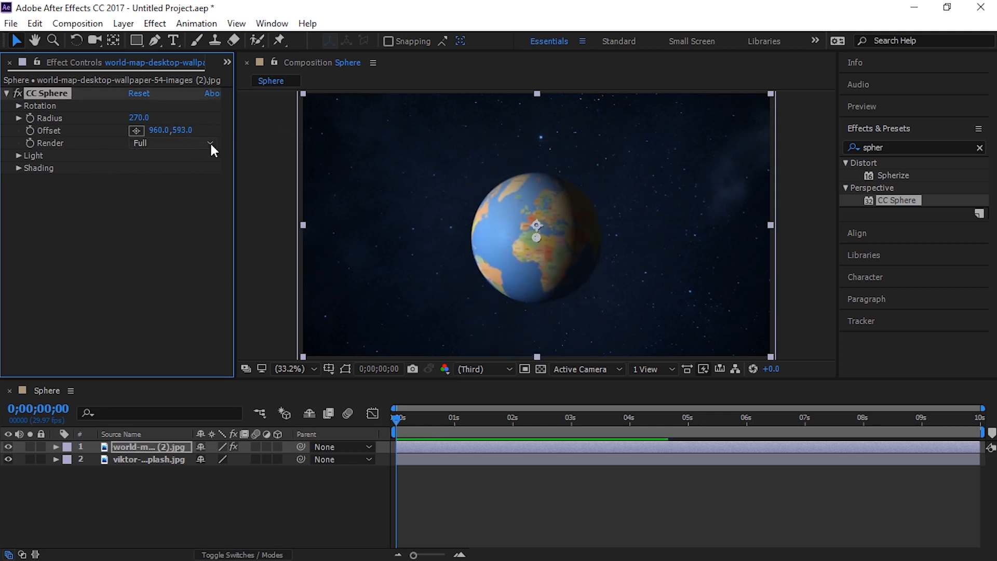
pyautogui.hotkey('ctrl', 'z')
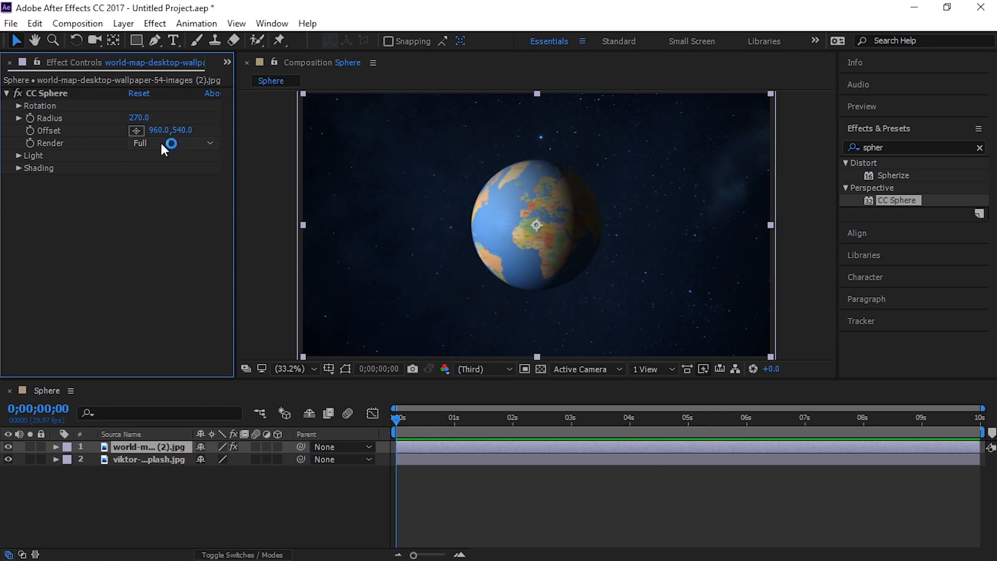
# - Try a CC Sphere light intensity of 80 on the world map layer, and set it back to 100
pyautogui.click(19, 155)
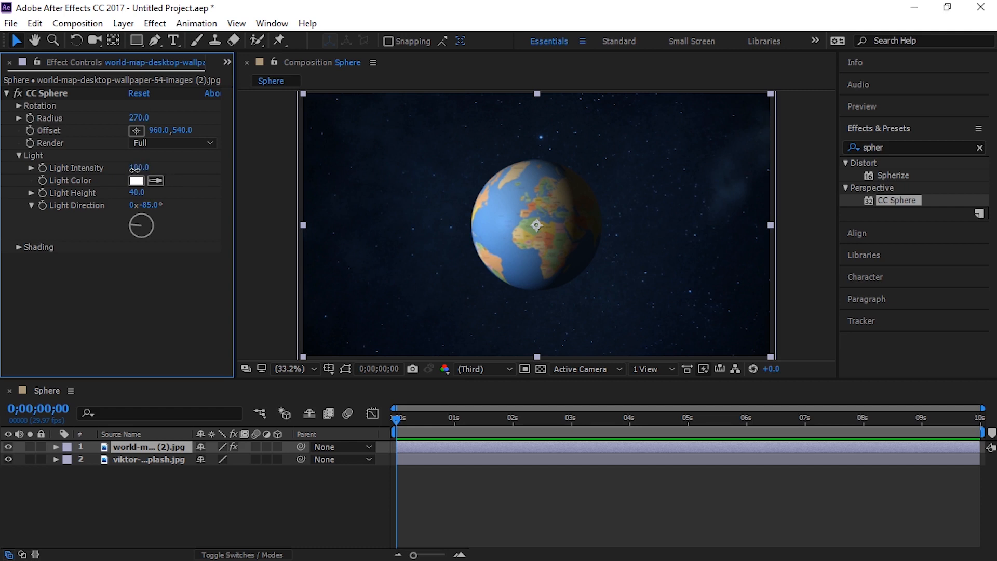
pyautogui.moveTo(137, 168); pyautogui.dragTo(90, 140)
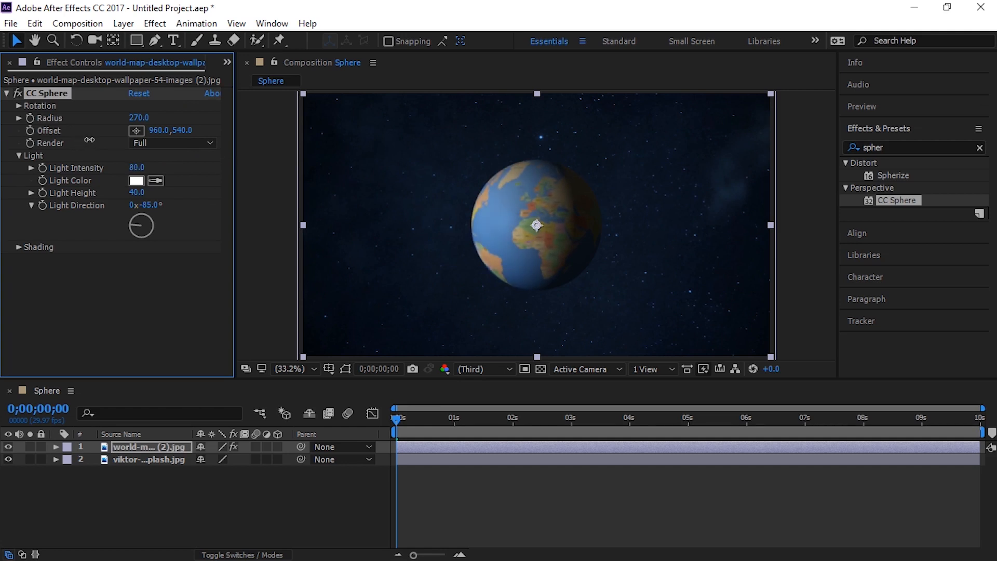
pyautogui.click(141, 169)
pyautogui.write('100')
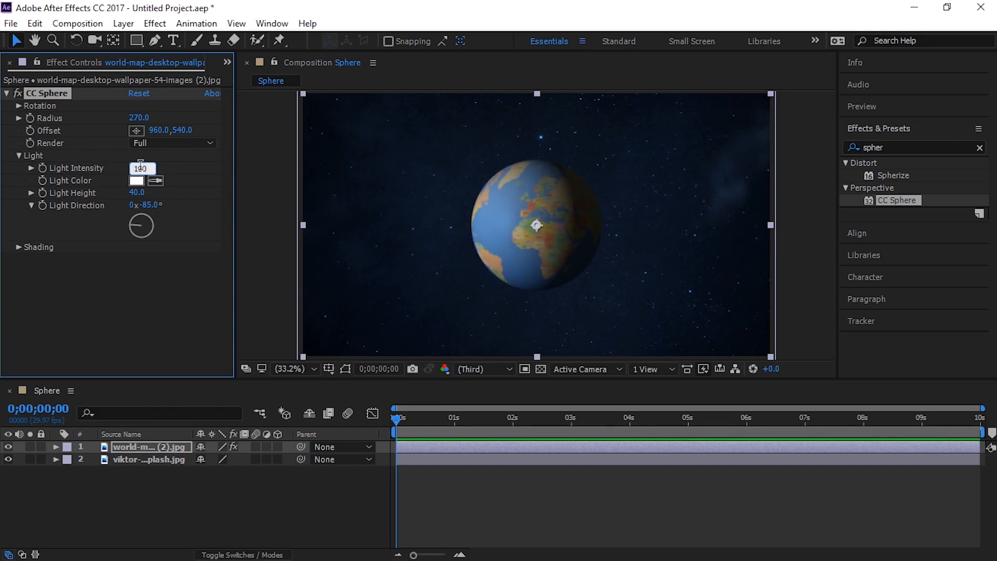
pyautogui.press('Return')
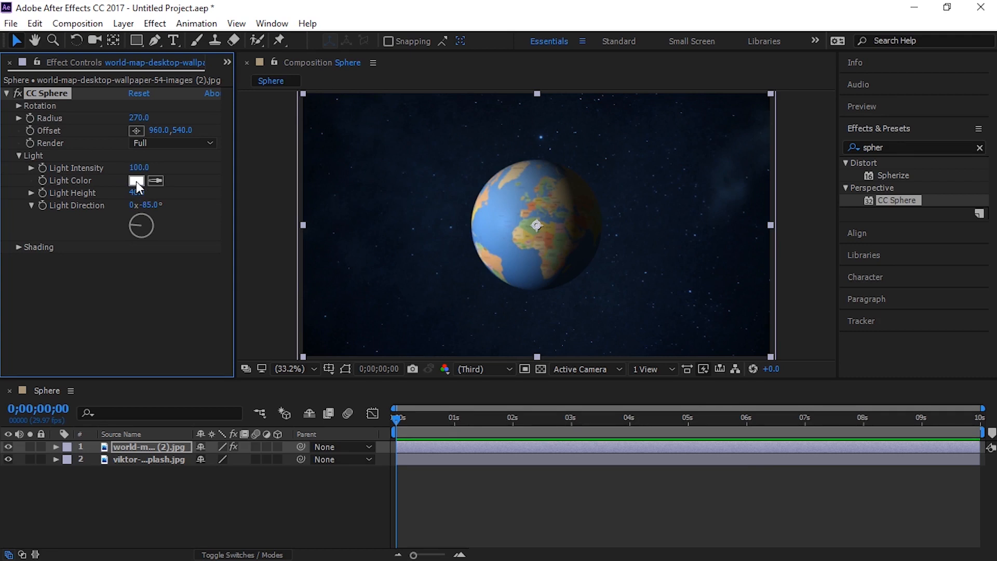
# - Shift the CC Sphere light color's hue toward light blue and accept a pale tint close to white
pyautogui.click(136, 182)
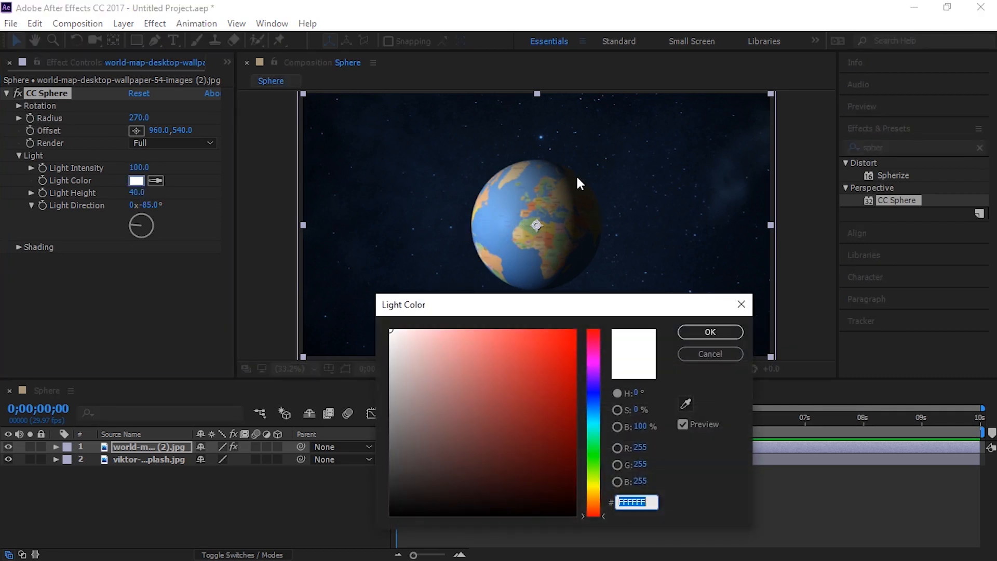
pyautogui.moveTo(595, 430); pyautogui.dragTo(596, 430)
pyautogui.moveTo(518, 354)
pyautogui.mouseDown()
pyautogui.moveTo(565, 326)
pyautogui.moveTo(490, 349)
pyautogui.moveTo(481, 311)
pyautogui.moveTo(403, 314)
pyautogui.moveTo(387, 332)
pyautogui.moveTo(363, 334)
pyautogui.moveTo(366, 310)
pyautogui.mouseUp()
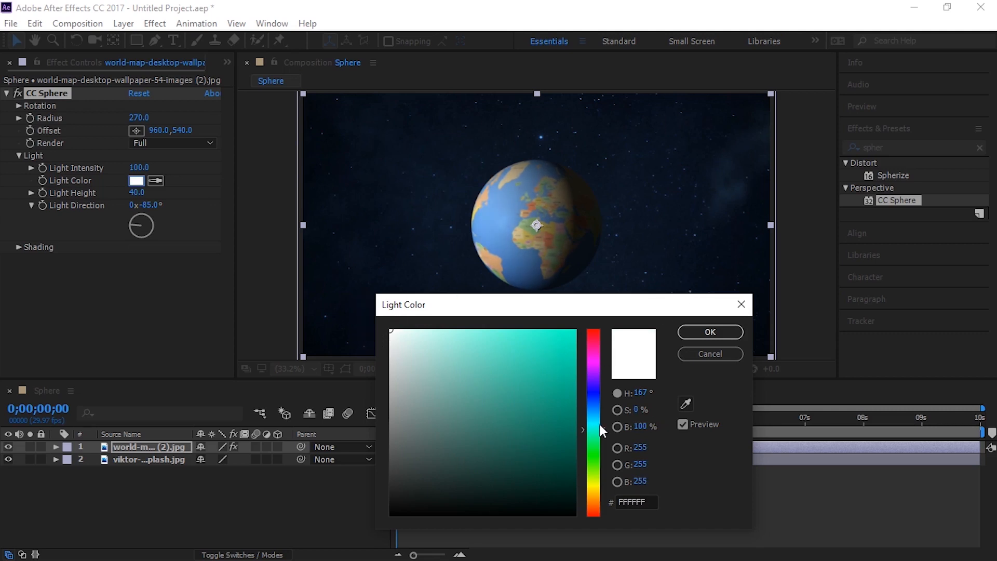
pyautogui.moveTo(599, 425); pyautogui.dragTo(600, 418)
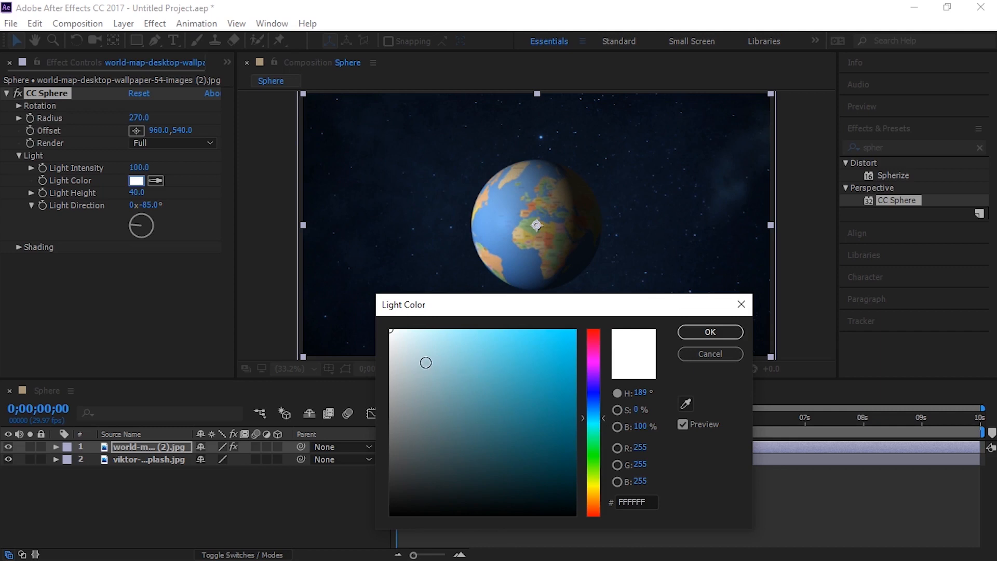
pyautogui.moveTo(412, 334); pyautogui.dragTo(398, 329)
pyautogui.click(709, 332)
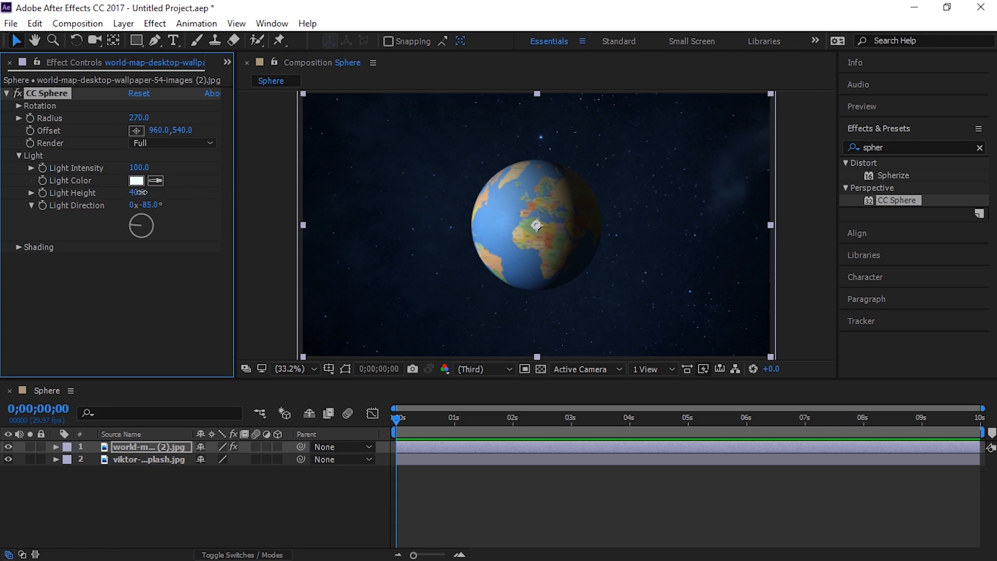
# - Try lowering the CC Sphere light height to 27 and then -44, and undo the last change
pyautogui.moveTo(141, 193); pyautogui.dragTo(172, 183)
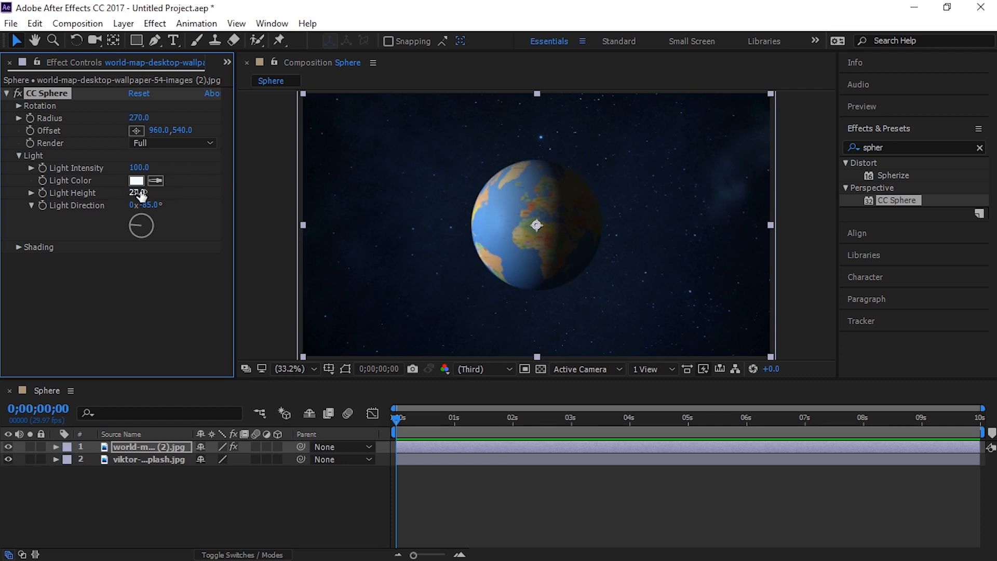
pyautogui.moveTo(141, 195); pyautogui.dragTo(91, 193)
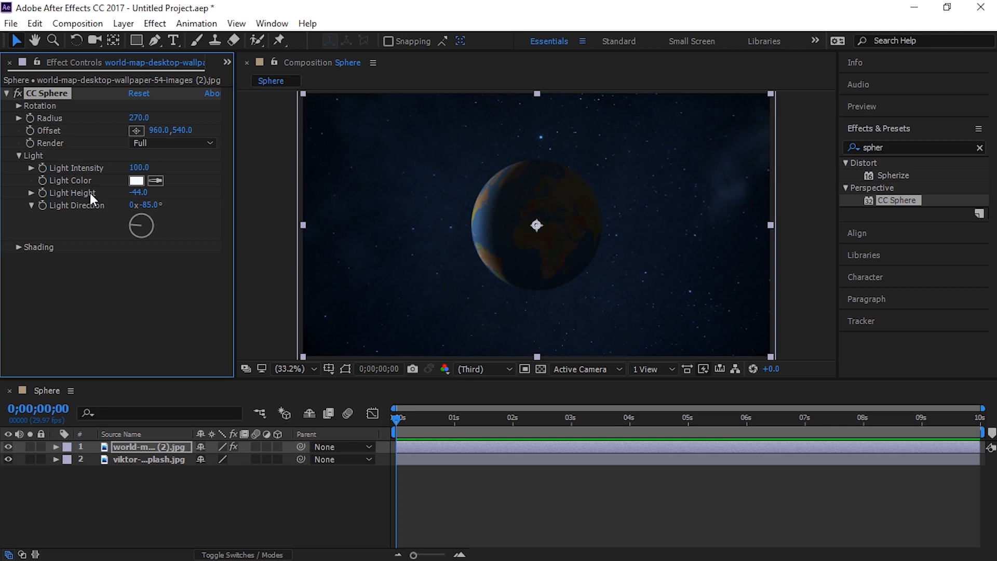
pyautogui.hotkey('ctrl', 'z')
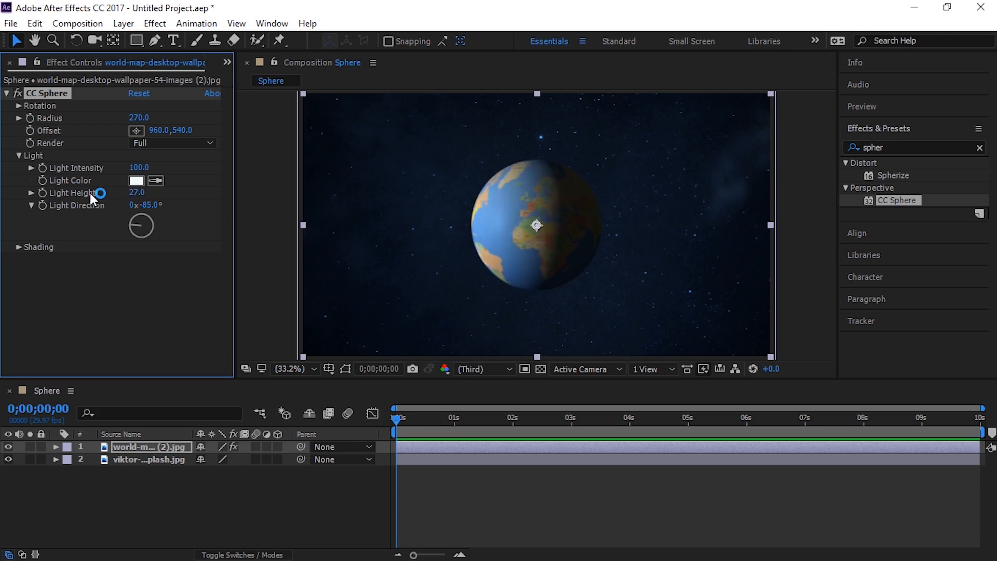
# - Set the CC Sphere light height to 40 and the light direction to -70°, and collapse the light settings
pyautogui.click(137, 192)
pyautogui.write('40')
pyautogui.press('Return')
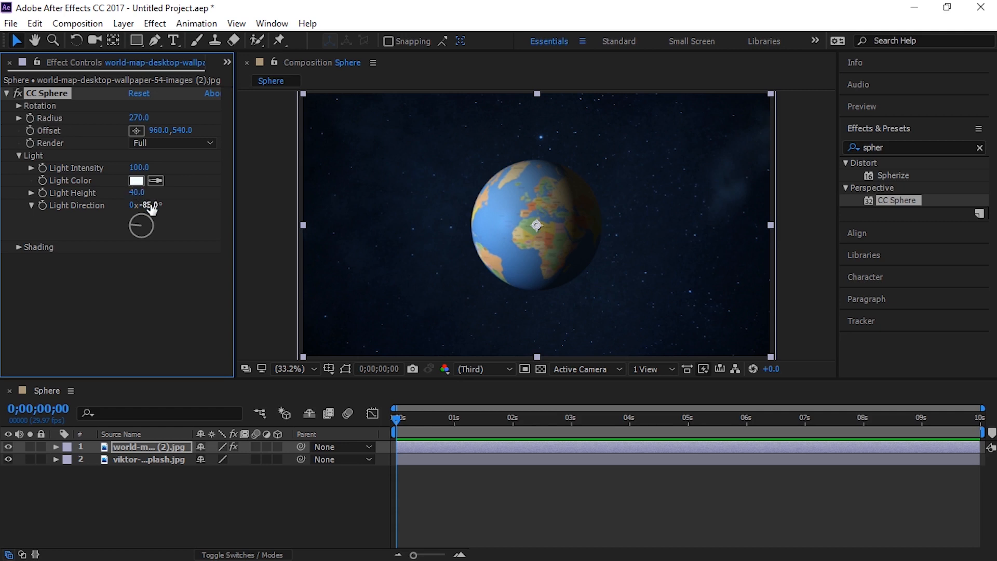
pyautogui.moveTo(152, 208); pyautogui.dragTo(163, 204)
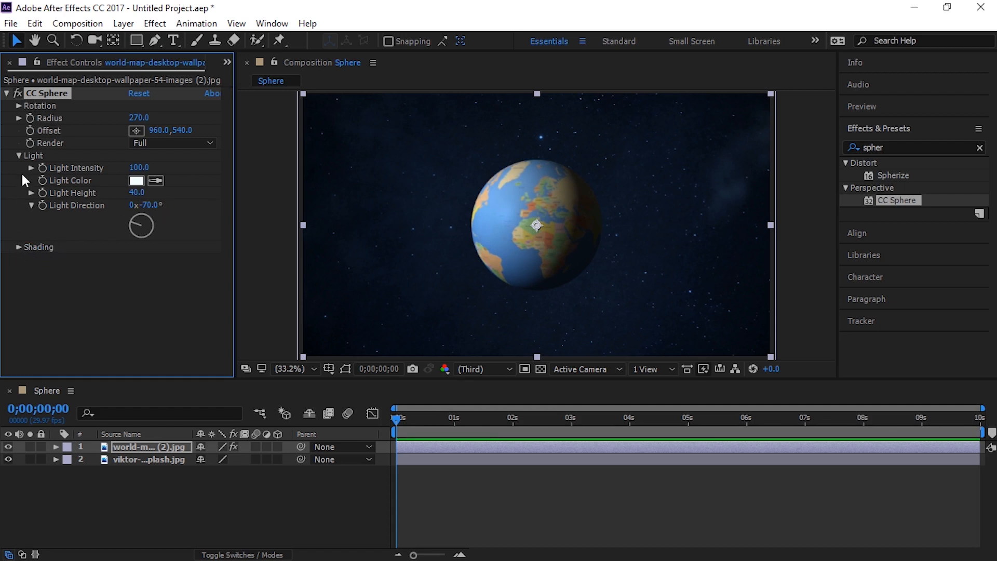
pyautogui.click(19, 156)
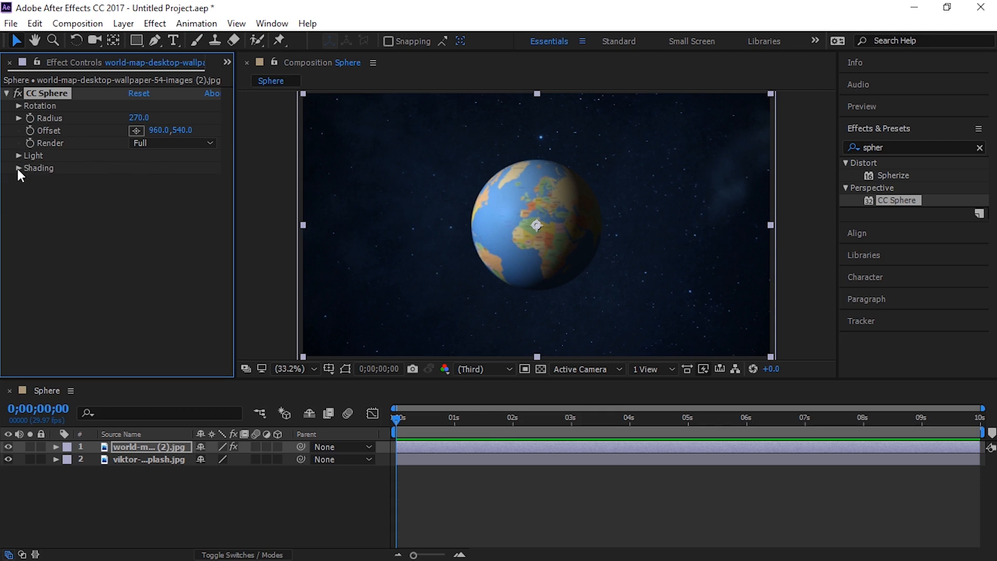
# - Expand the CC Sphere shading settings and try different ambient values, including 12, before setting ambient back to 10
pyautogui.click(18, 167)
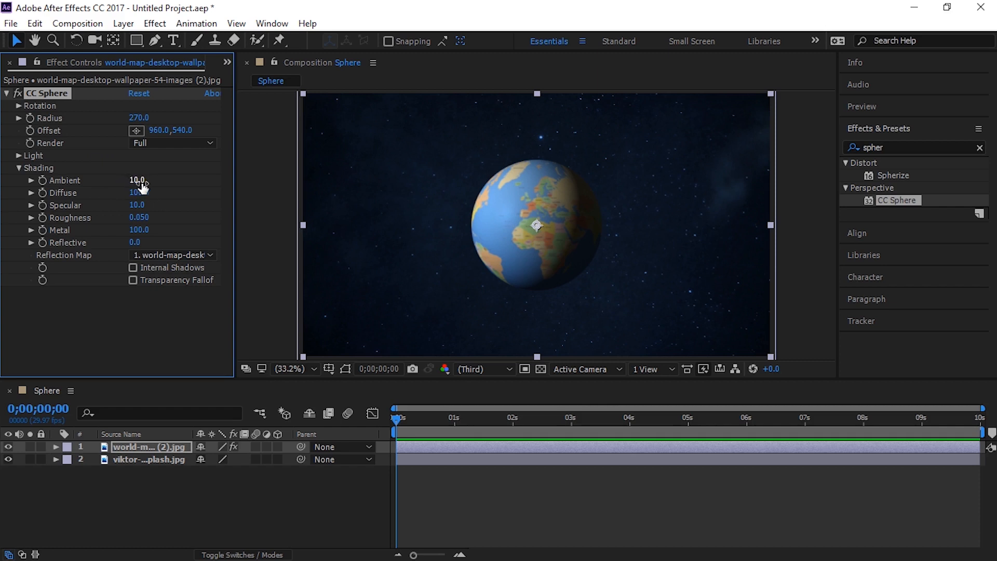
pyautogui.moveTo(140, 183)
pyautogui.mouseDown()
pyautogui.moveTo(208, 176)
pyautogui.moveTo(106, 180)
pyautogui.moveTo(115, 179)
pyautogui.mouseUp()
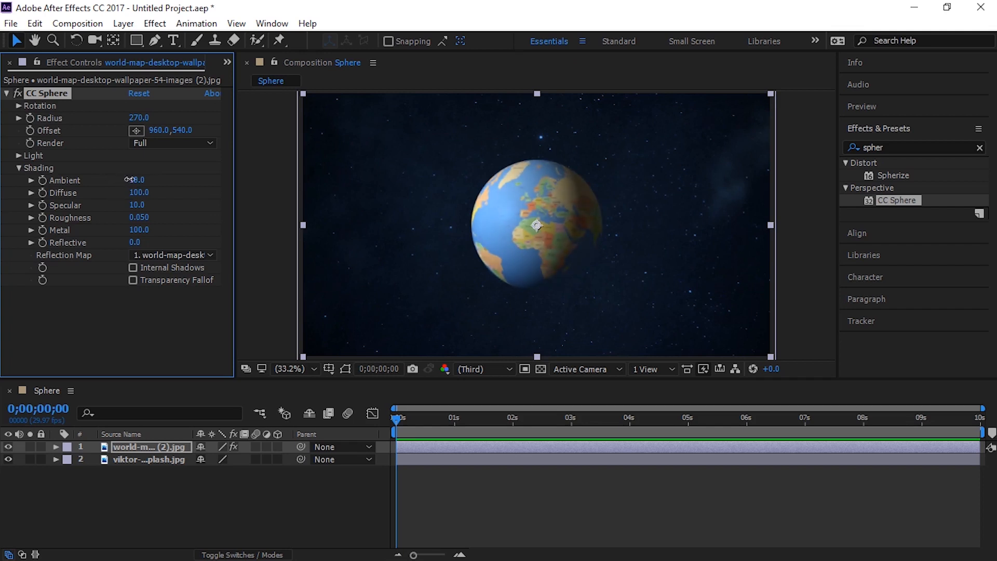
pyautogui.click(133, 180)
pyautogui.write('12')
pyautogui.press('Return')
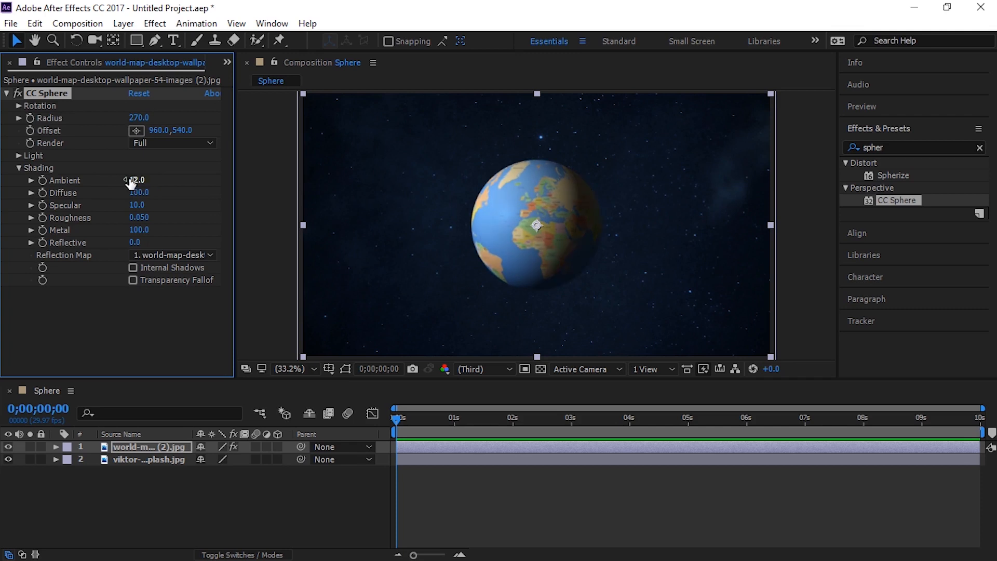
pyautogui.write('10')
pyautogui.press('Return')
# - Try a diffuse shading value of 74 on the globe and set it back to 100
pyautogui.moveTo(138, 192)
pyautogui.mouseDown()
pyautogui.moveTo(56, 194)
pyautogui.moveTo(240, 213)
pyautogui.moveTo(165, 219)
pyautogui.moveTo(352, 215)
pyautogui.moveTo(334, 216)
pyautogui.mouseUp()
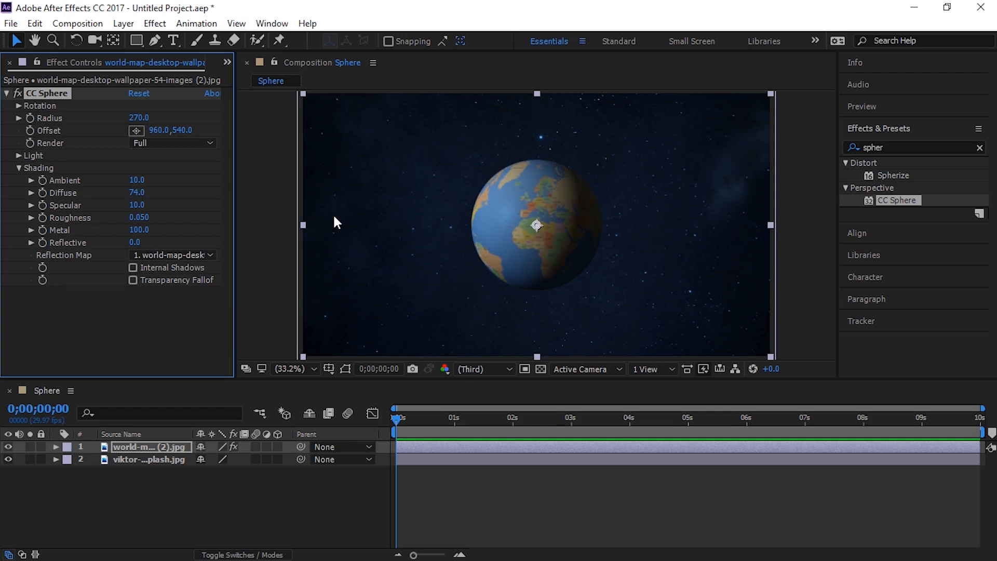
pyautogui.click(136, 193)
pyautogui.write('100')
pyautogui.press('Return')
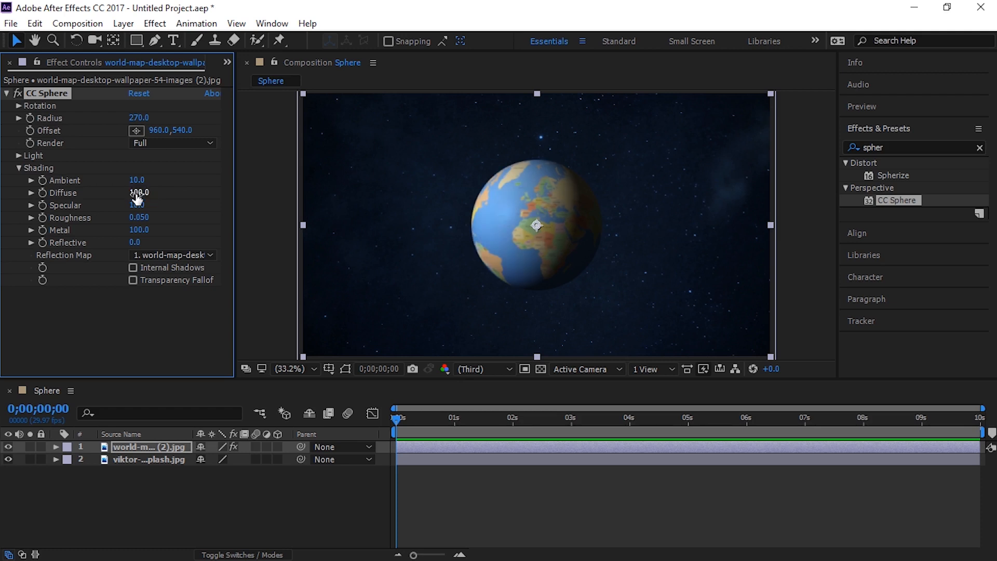
# - Try a specular value of 100 on the globe, set it back to 10, and collapse the shading settings
pyautogui.click(136, 204)
pyautogui.write('100')
pyautogui.press('Return')
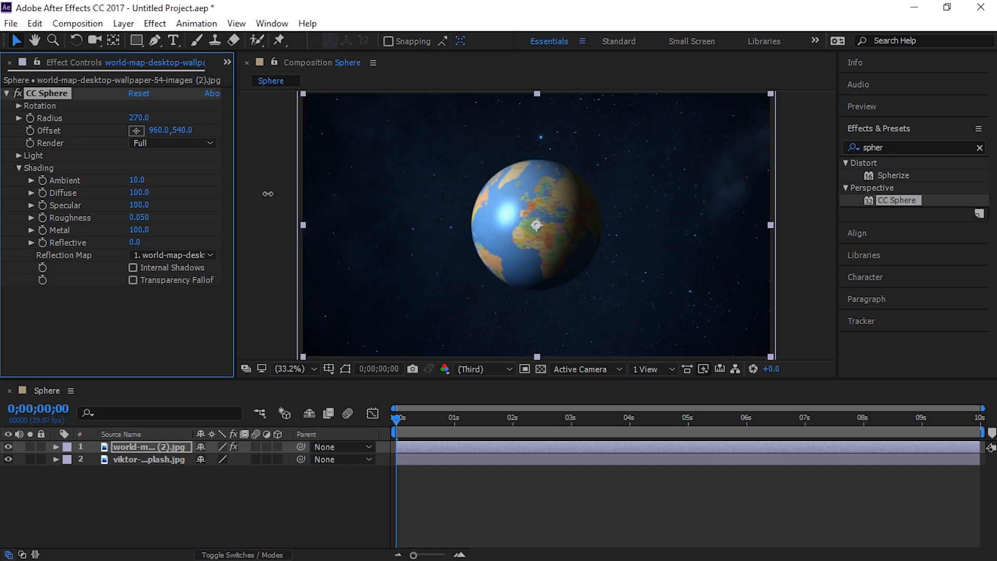
pyautogui.click(136, 206)
pyautogui.write('10')
pyautogui.press('Return')
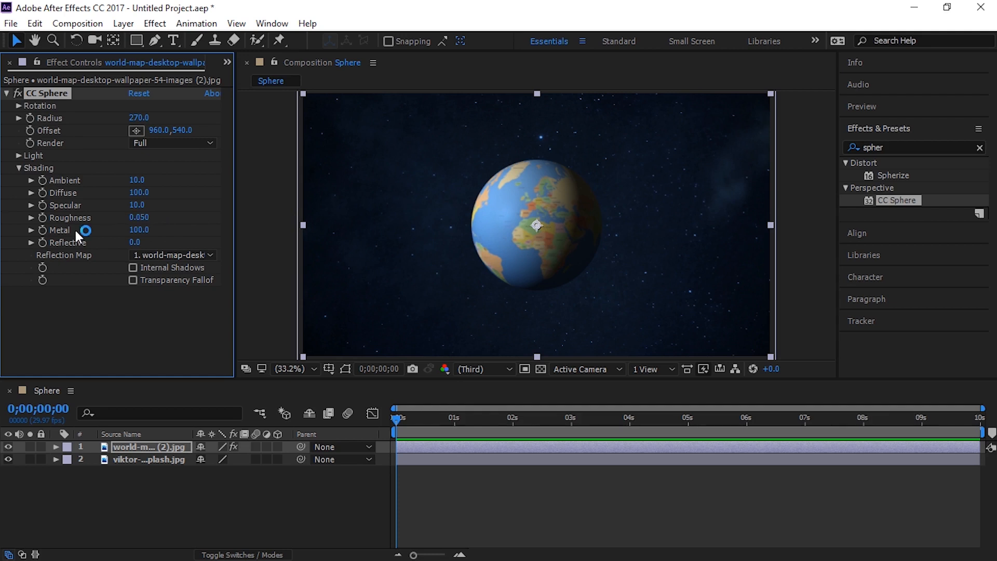
pyautogui.click(19, 168)
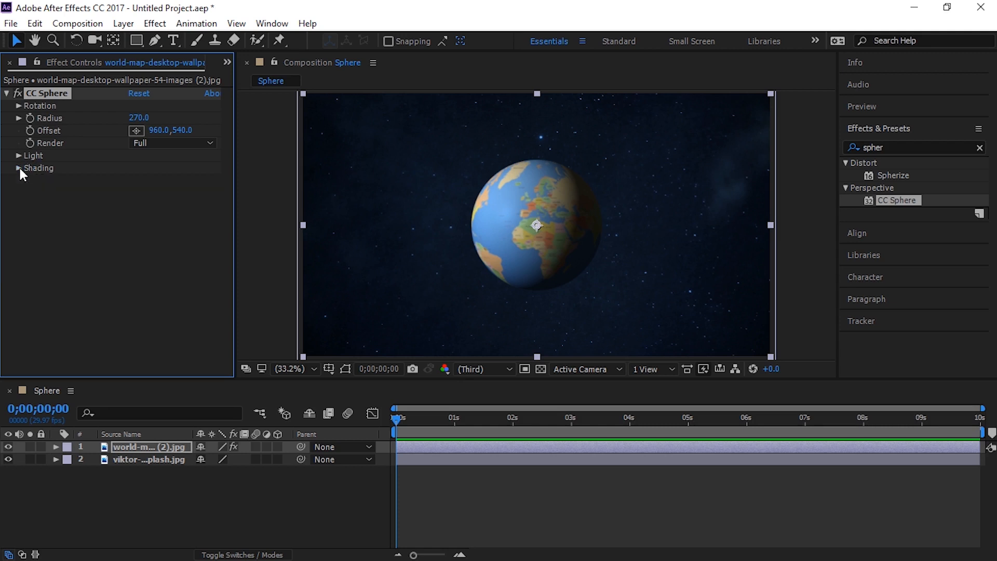
# - Expand the CC Sphere rotation settings and look through the available rotation orders
pyautogui.click(16, 104)
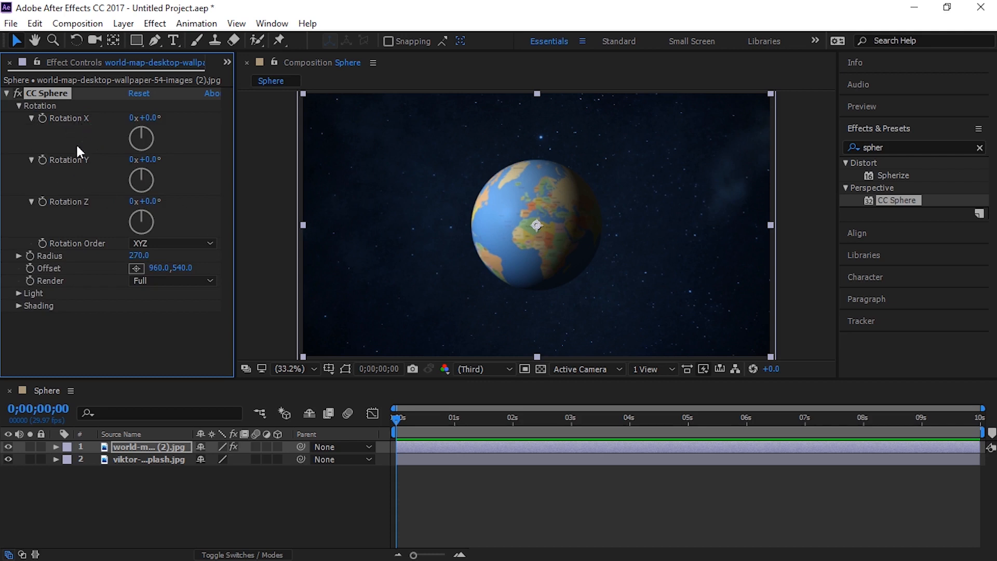
pyautogui.click(159, 242)
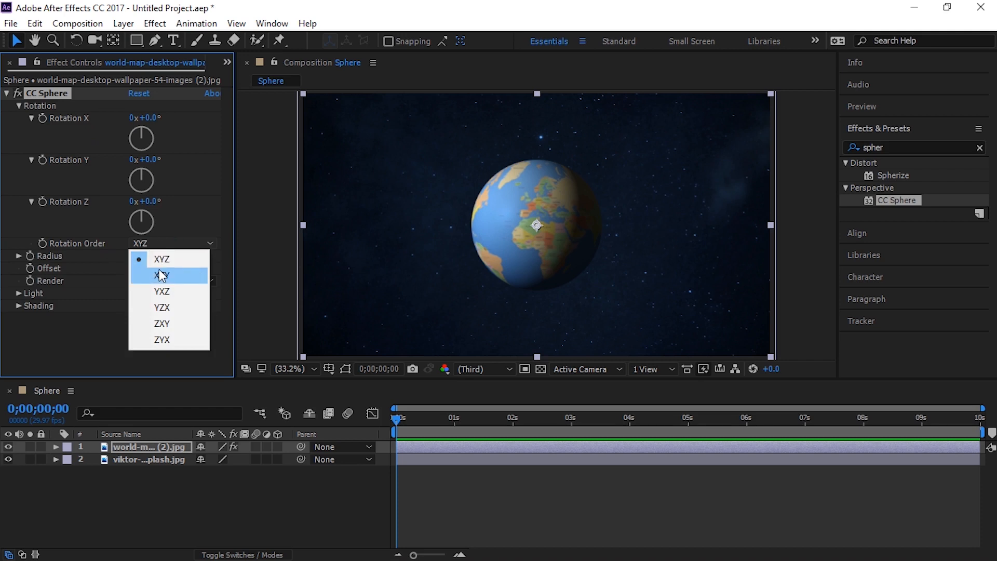
pyautogui.click(101, 331)
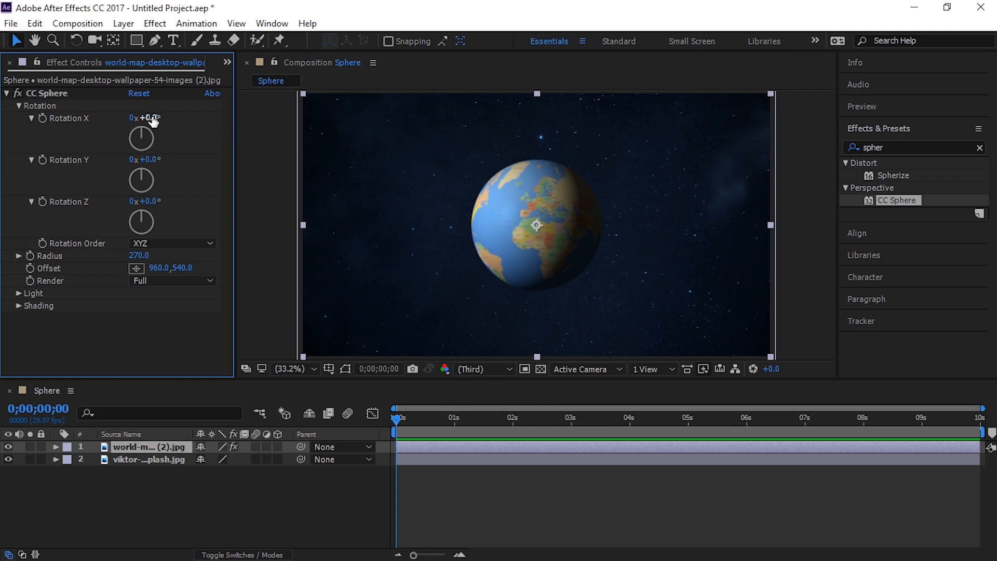
# - Try rotating the globe to 94° and -13° on X, 97° on Y, and 1x+27° on Z
pyautogui.moveTo(154, 121); pyautogui.dragTo(219, 114)
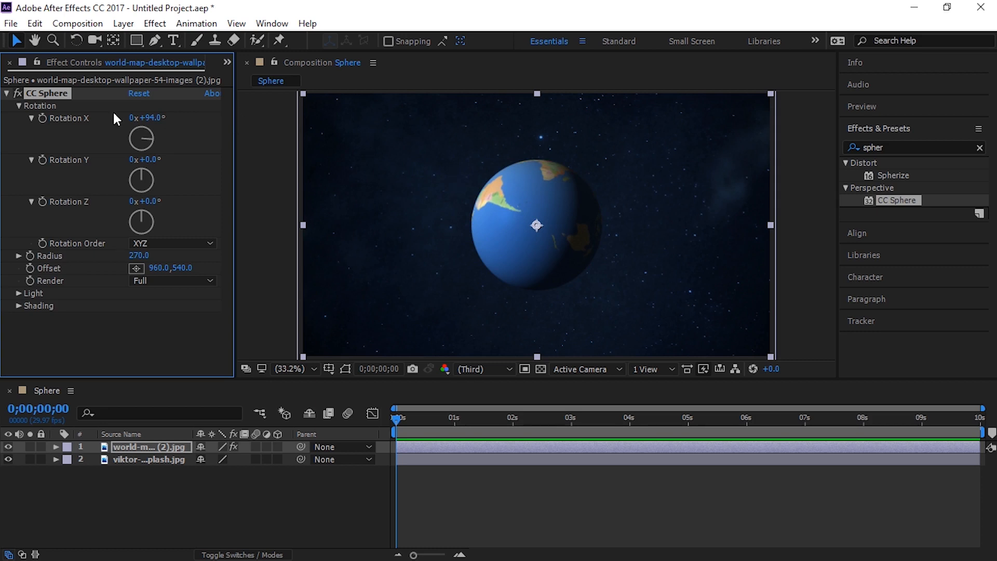
pyautogui.moveTo(151, 119); pyautogui.dragTo(77, 123)
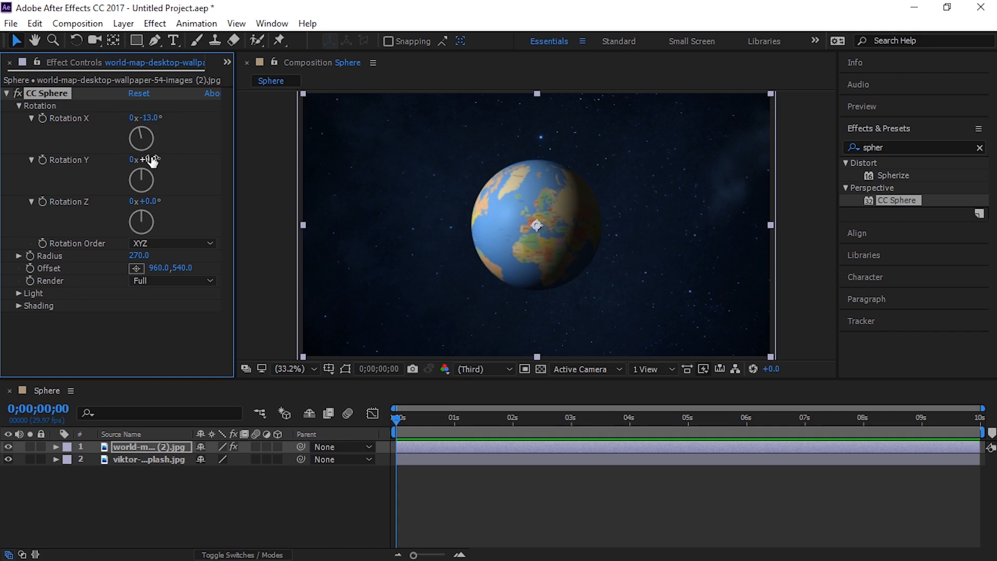
pyautogui.moveTo(152, 161); pyautogui.dragTo(177, 106)
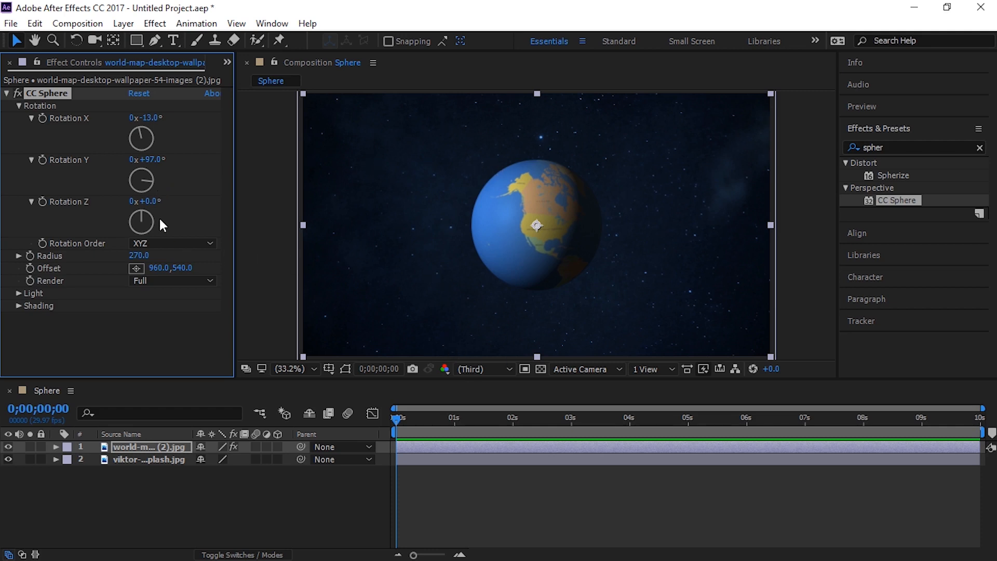
pyautogui.moveTo(148, 201); pyautogui.dragTo(285, 164)
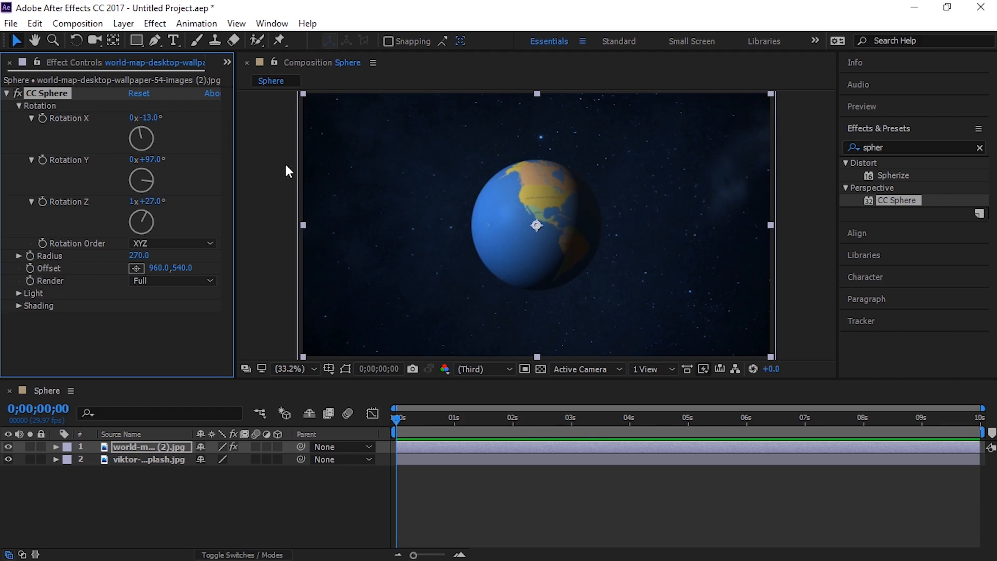
# - Reset the globe's X, Y and Z rotations to 0° and deselect all layers
pyautogui.click(154, 110)
pyautogui.write('0')
pyautogui.click(151, 160)
pyautogui.write('0')
pyautogui.click(151, 201)
pyautogui.write('0')
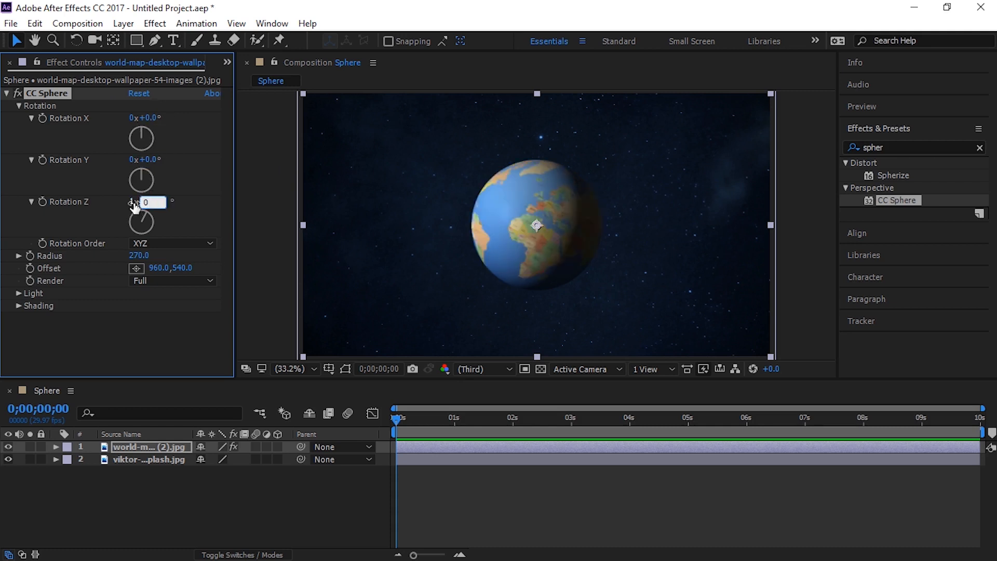
pyautogui.press('Return')
pyautogui.press('F2')
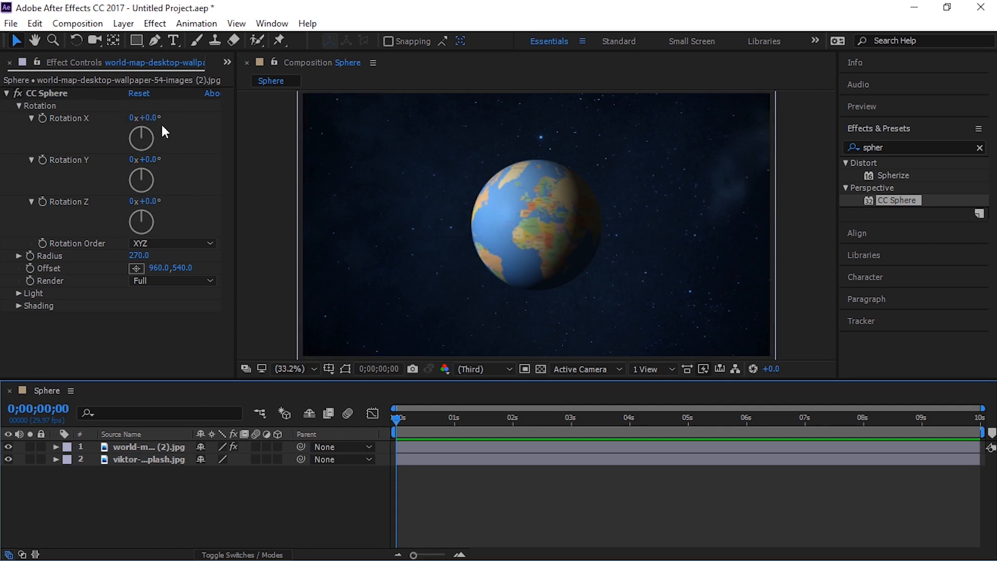
# - Turn the globe to -63° on Y to face Asia, with its X rotation set to 0°
pyautogui.moveTo(157, 120); pyautogui.dragTo(144, 109)
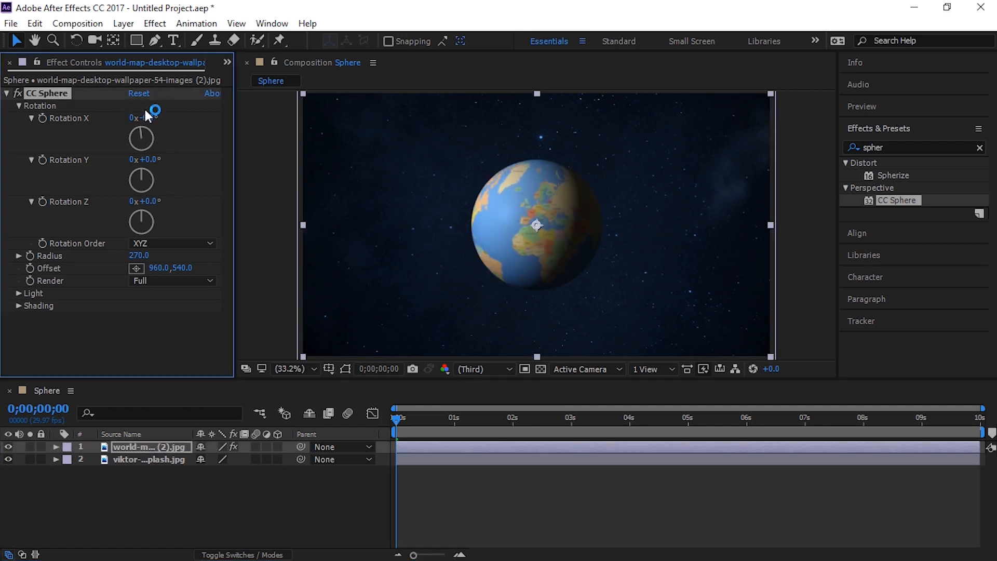
pyautogui.moveTo(145, 161); pyautogui.dragTo(90, 155)
pyautogui.moveTo(145, 118); pyautogui.dragTo(163, 114)
pyautogui.moveTo(147, 161); pyautogui.dragTo(154, 162)
pyautogui.moveTo(147, 118); pyautogui.dragTo(129, 109)
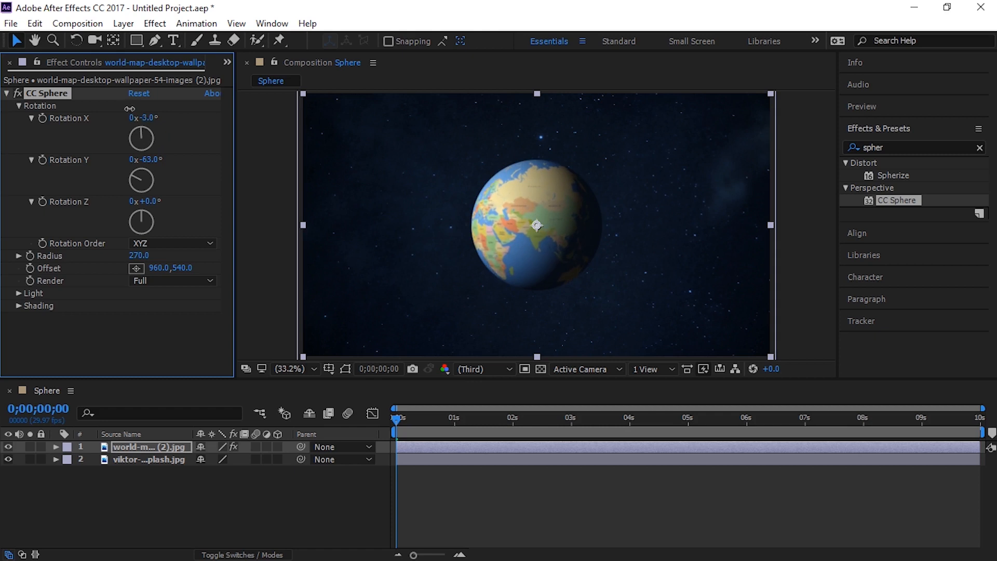
pyautogui.moveTo(130, 109); pyautogui.dragTo(130, 109)
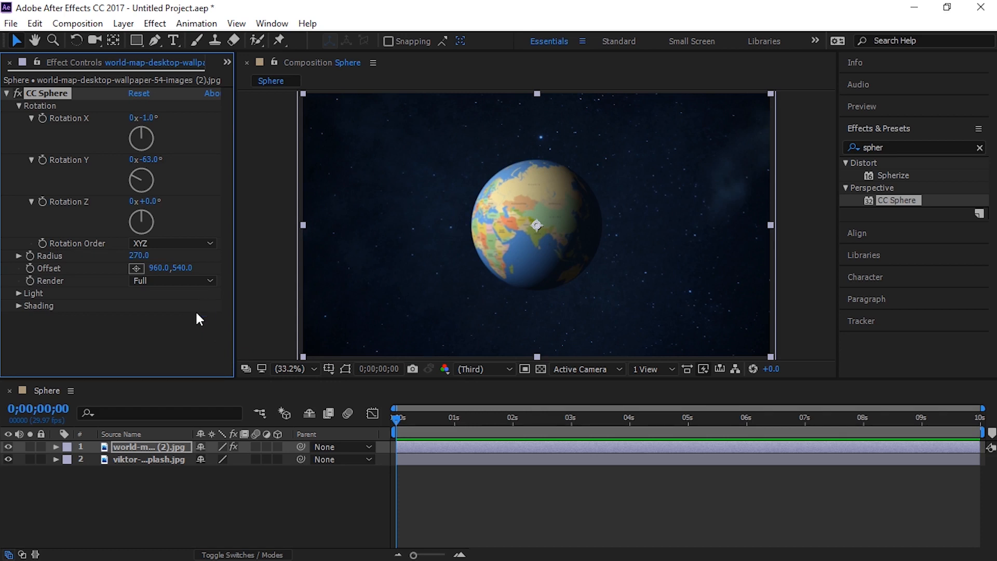
pyautogui.click(150, 120)
pyautogui.write('0')
pyautogui.press('Return')
# - Enable keyframing for the globe's X and Y rotation at 0;00;00;00 and check the composition's time range
pyautogui.moveTo(399, 418); pyautogui.dragTo(655, 415)
pyautogui.moveTo(723, 395); pyautogui.dragTo(986, 383)
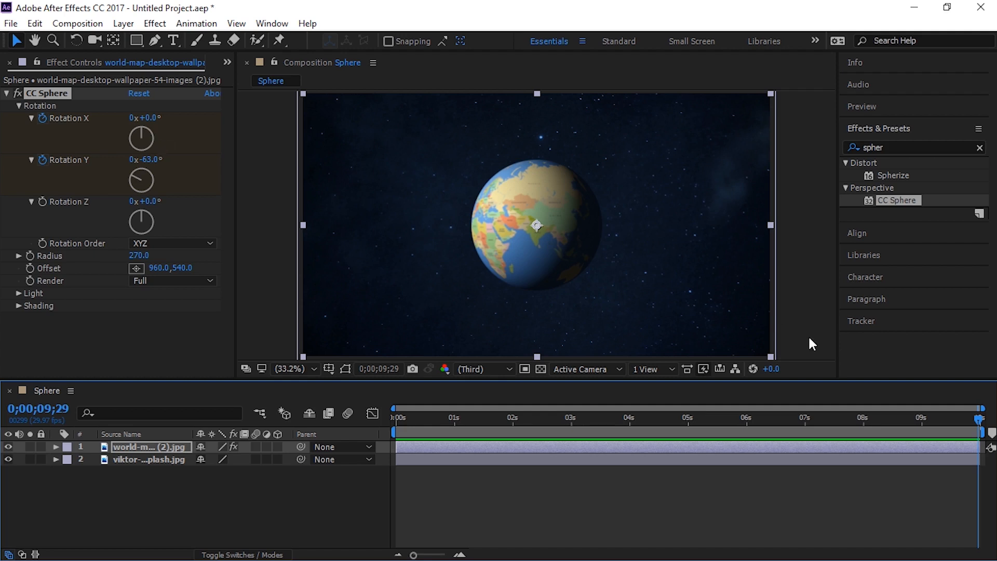
pyautogui.moveTo(978, 418); pyautogui.dragTo(943, 413)
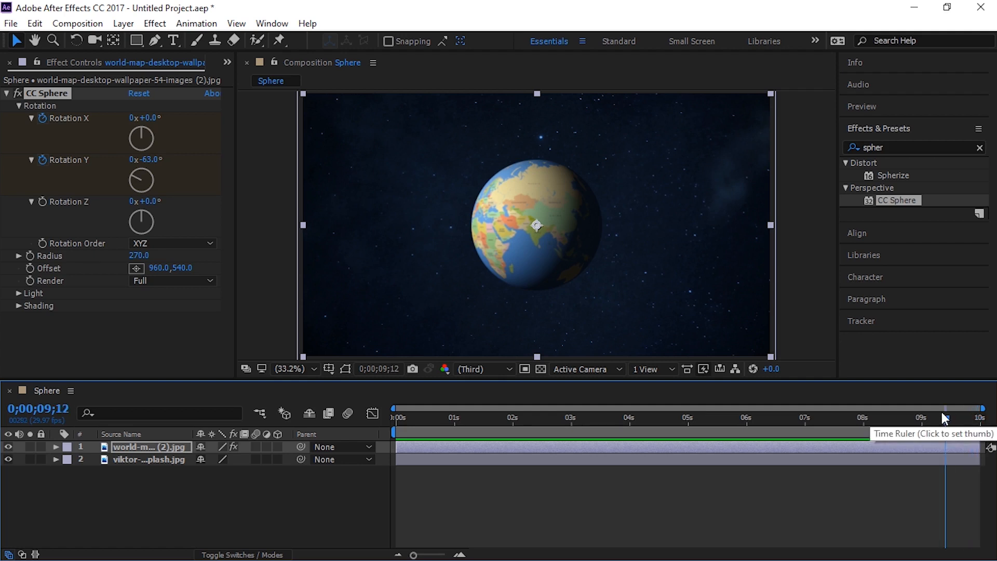
pyautogui.press('Home')
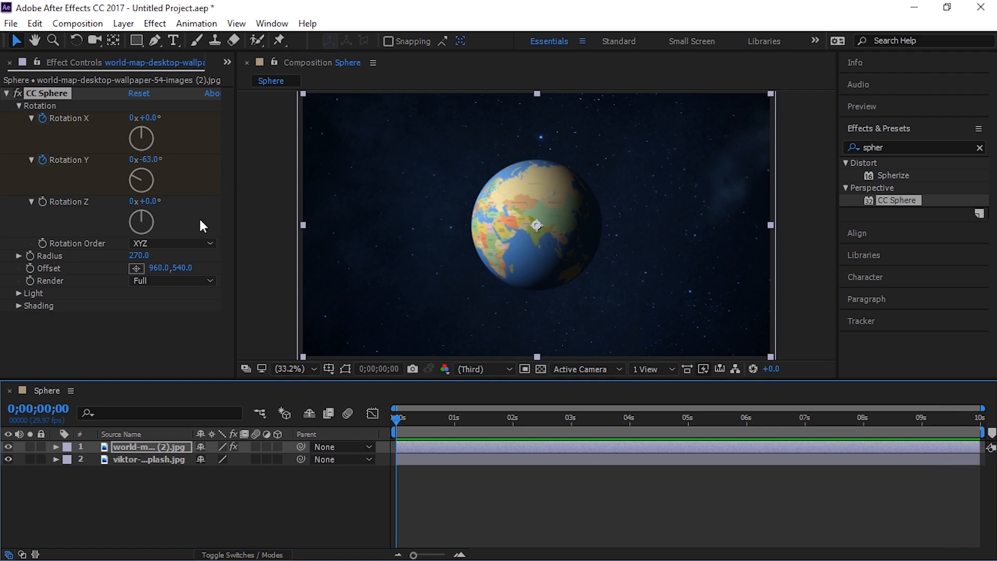
# - At 0;00;09;29, set the globe's X rotation to 180° and its Y rotation to 120°
pyautogui.moveTo(404, 420); pyautogui.dragTo(979, 418)
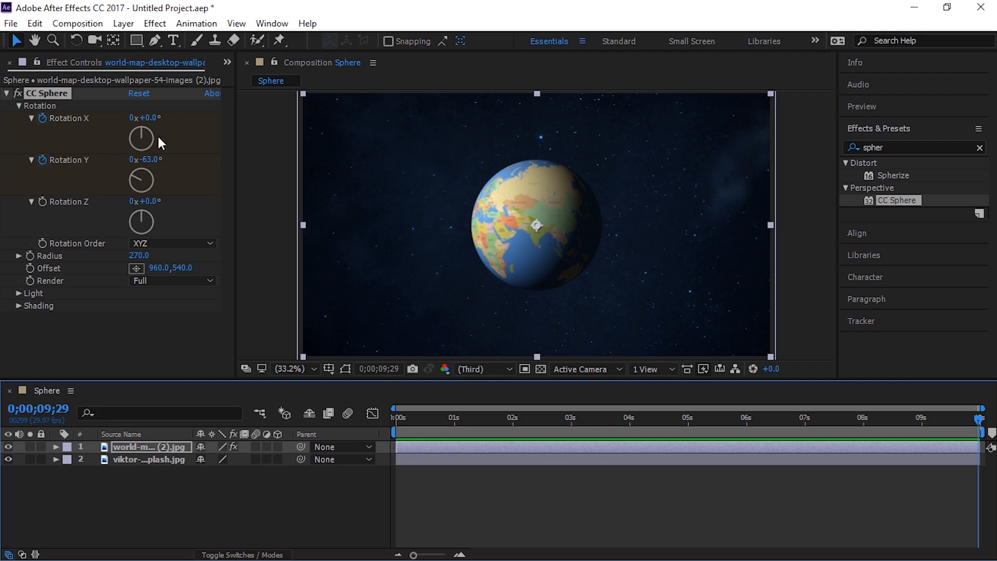
pyautogui.click(154, 119)
pyautogui.write('180')
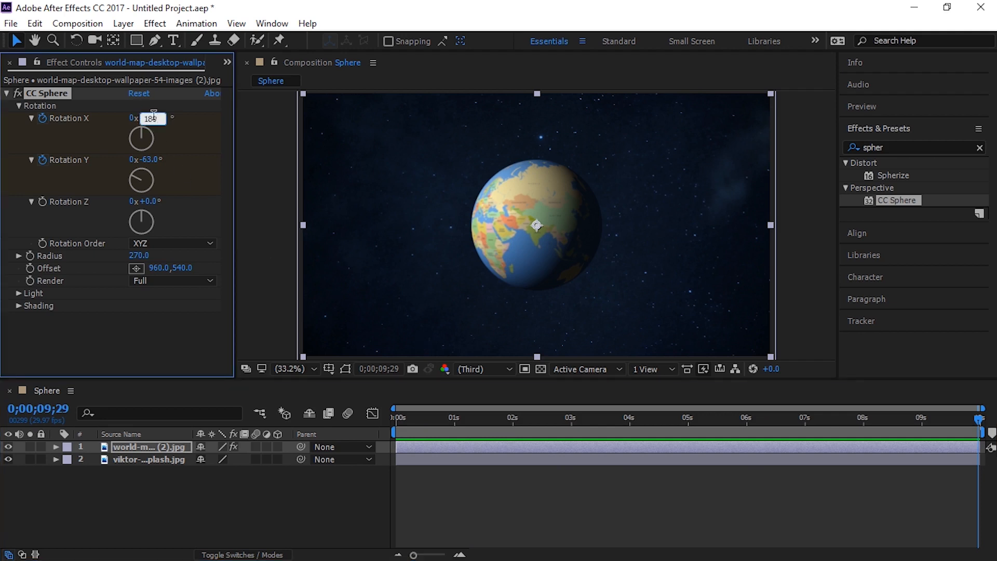
pyautogui.press('Return')
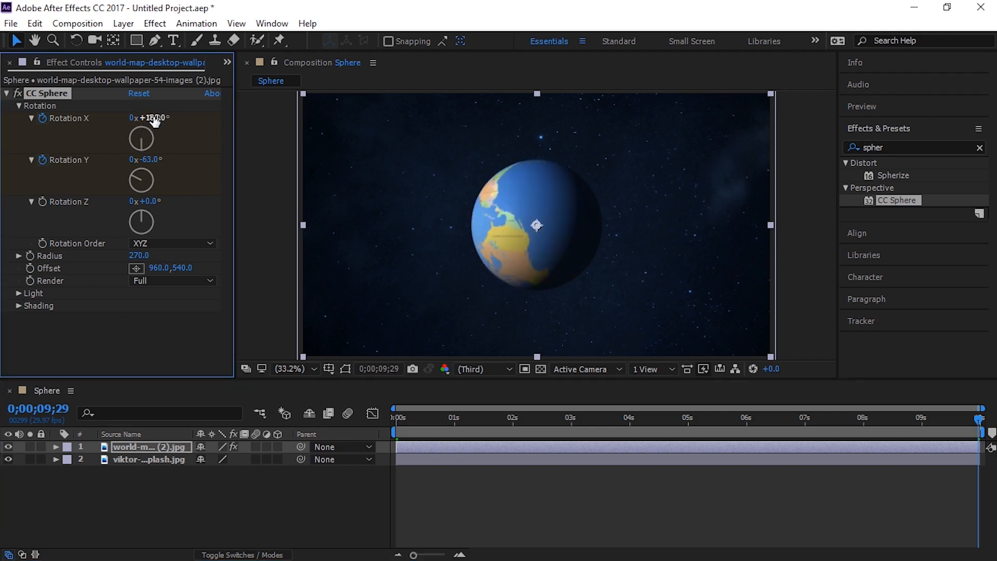
pyautogui.click(152, 161)
pyautogui.write('120')
pyautogui.press('Return')
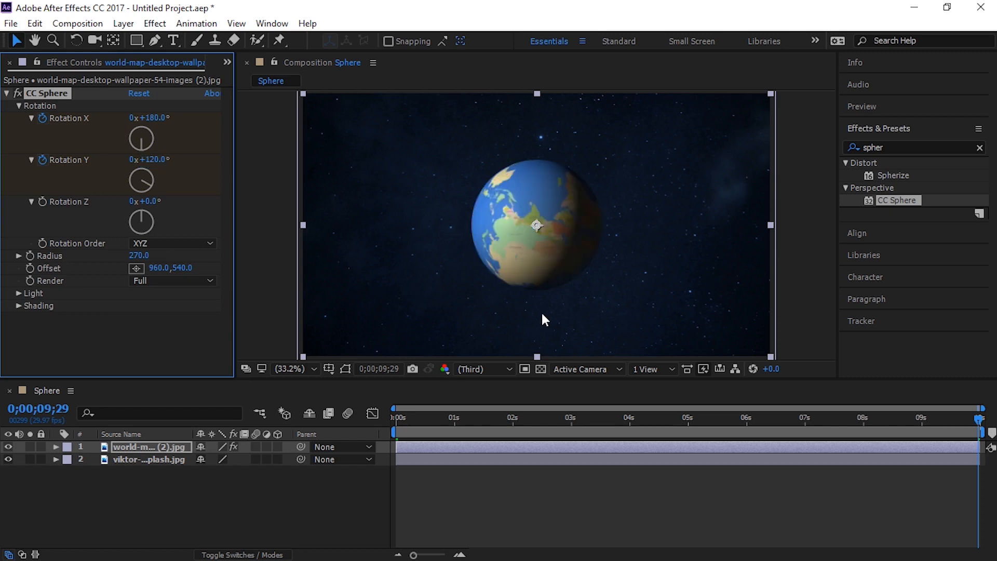
# - Preview the globe's rotation animation from the start and scrub through it to 0;00;07;14
pyautogui.moveTo(561, 419); pyautogui.dragTo(380, 419)
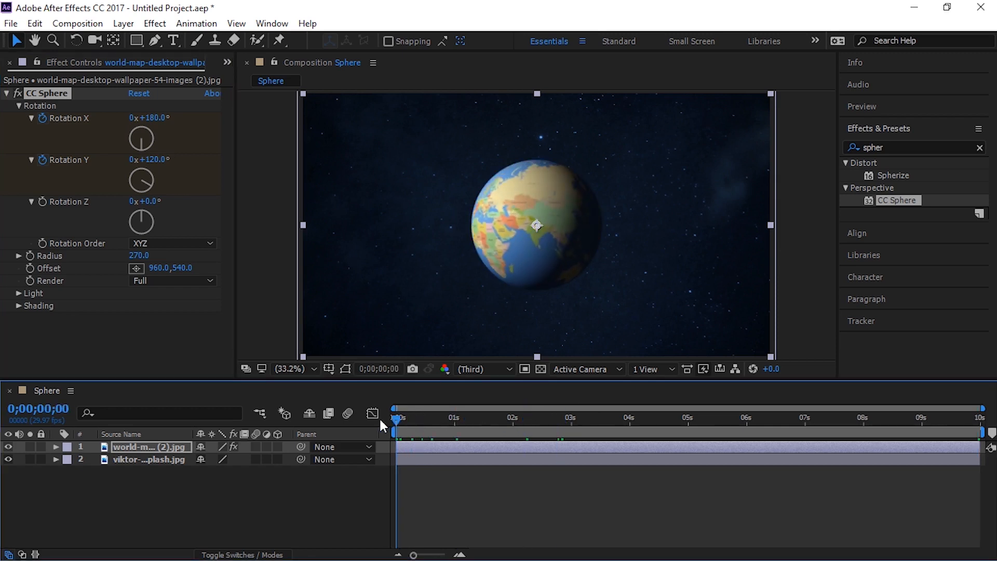
pyautogui.press('space')
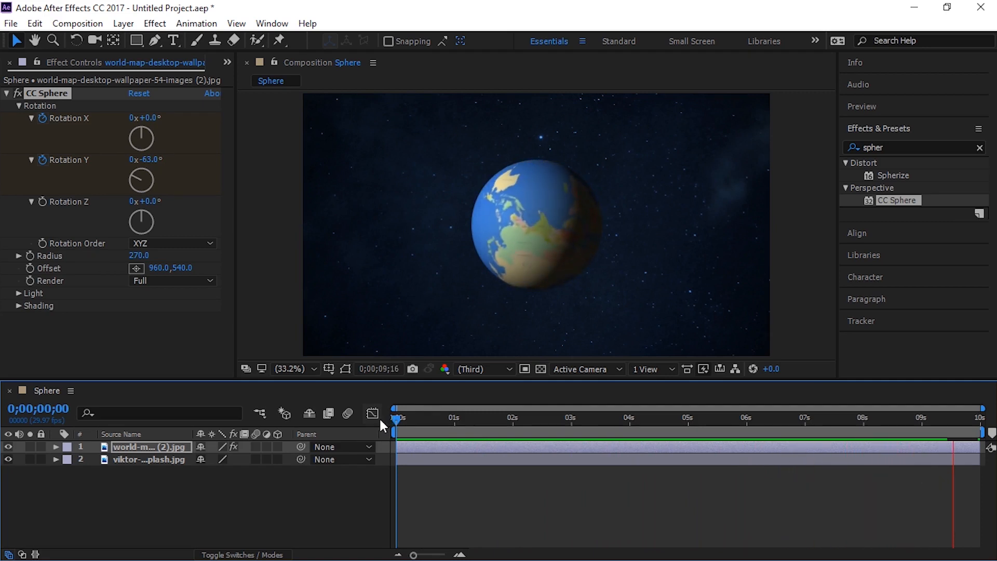
pyautogui.press('space')
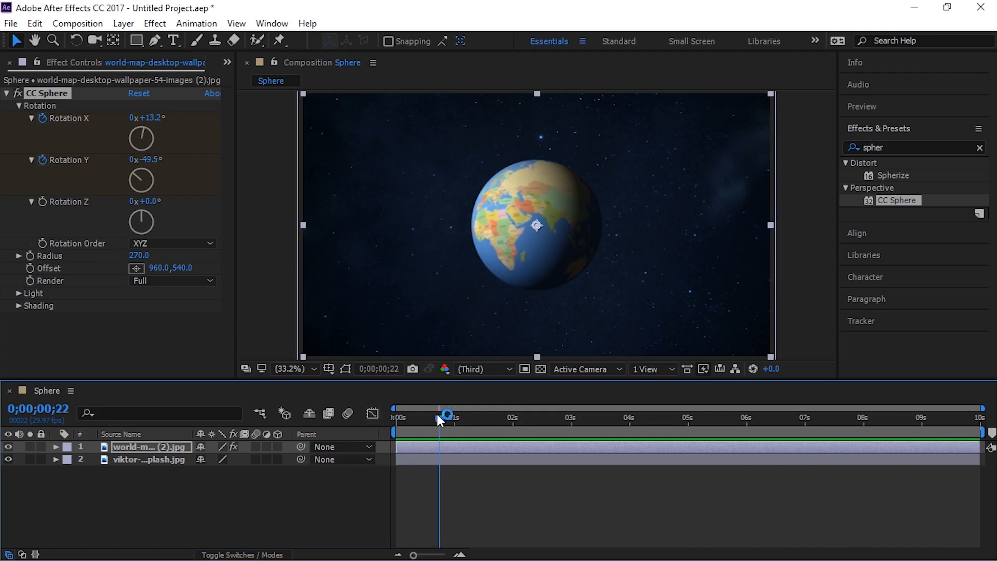
pyautogui.moveTo(437, 414); pyautogui.dragTo(830, 420)
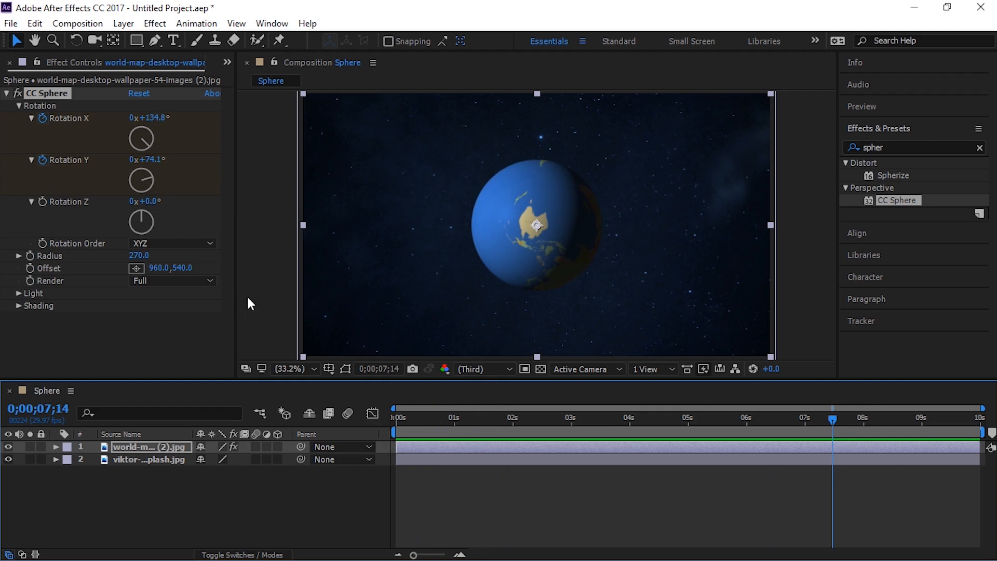
# - Hide the world map layer and show it again
pyautogui.moveTo(237, 296)
pyautogui.mouseDown()
pyautogui.moveTo(476, 276)
pyautogui.moveTo(238, 278)
pyautogui.mouseUp()
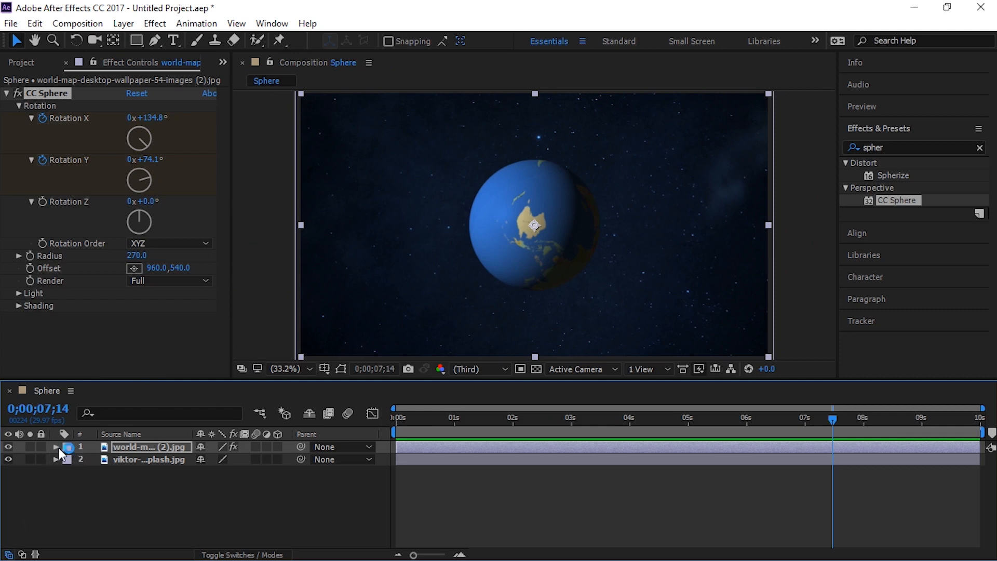
pyautogui.click(7, 446)
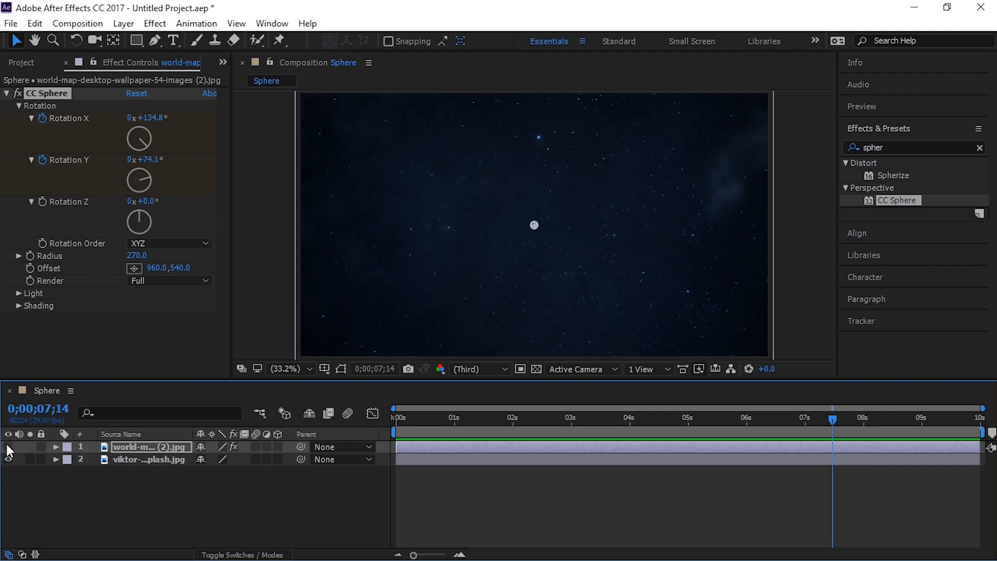
pyautogui.click(8, 446)
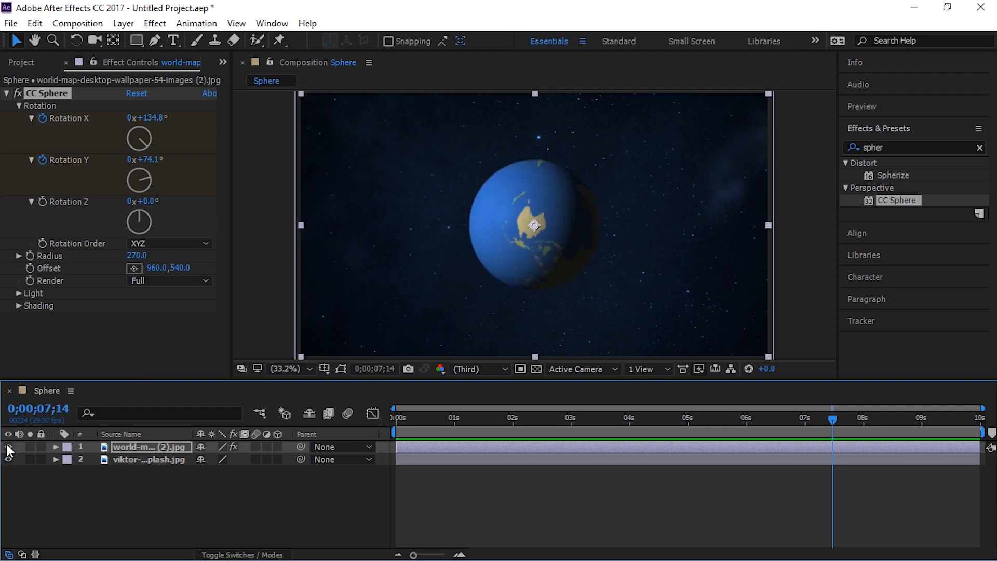
# - Expand the world map layer's CC Sphere effect properties in the timeline and deselect the layer
pyautogui.click(56, 447)
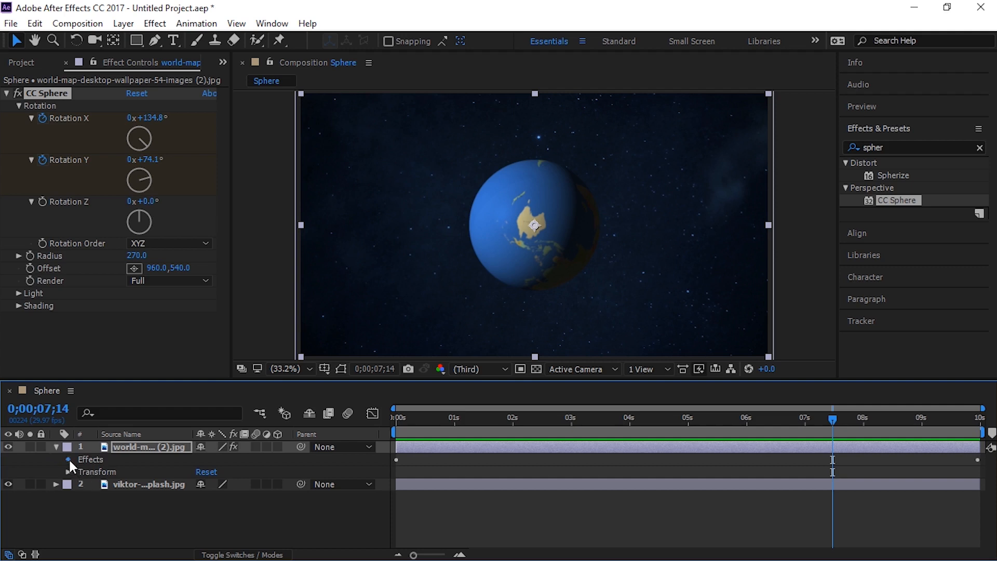
pyautogui.click(69, 460)
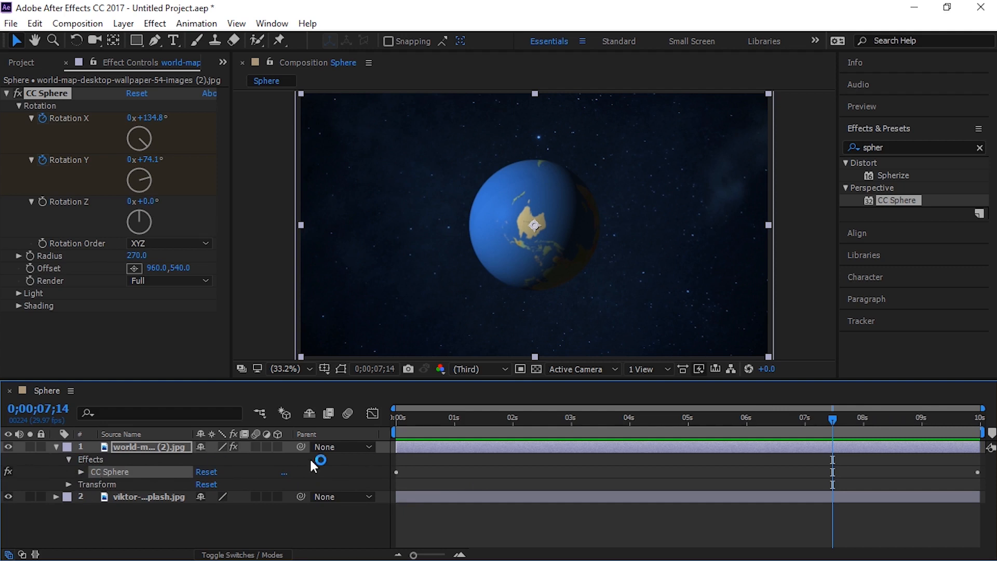
pyautogui.click(81, 472)
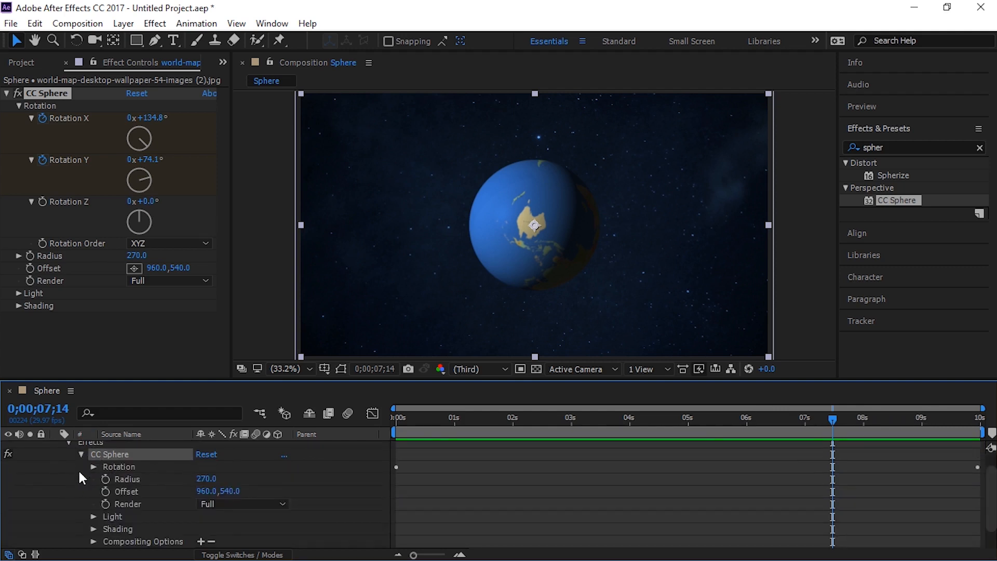
pyautogui.click(586, 479)
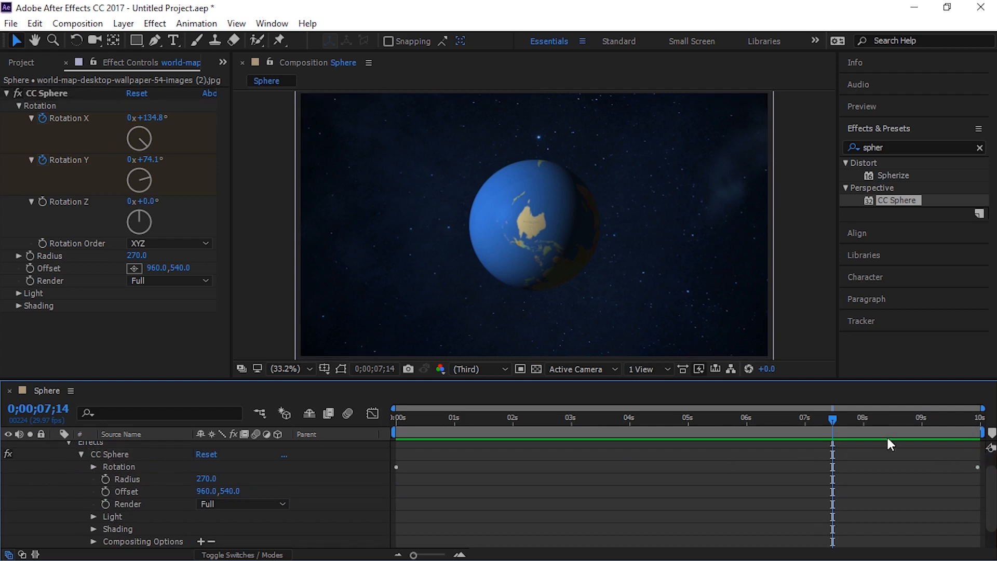
# - Scrub between the globe's first and last rotation keyframes, finishing at 0;00;00;00
pyautogui.moveTo(833, 418); pyautogui.dragTo(978, 418)
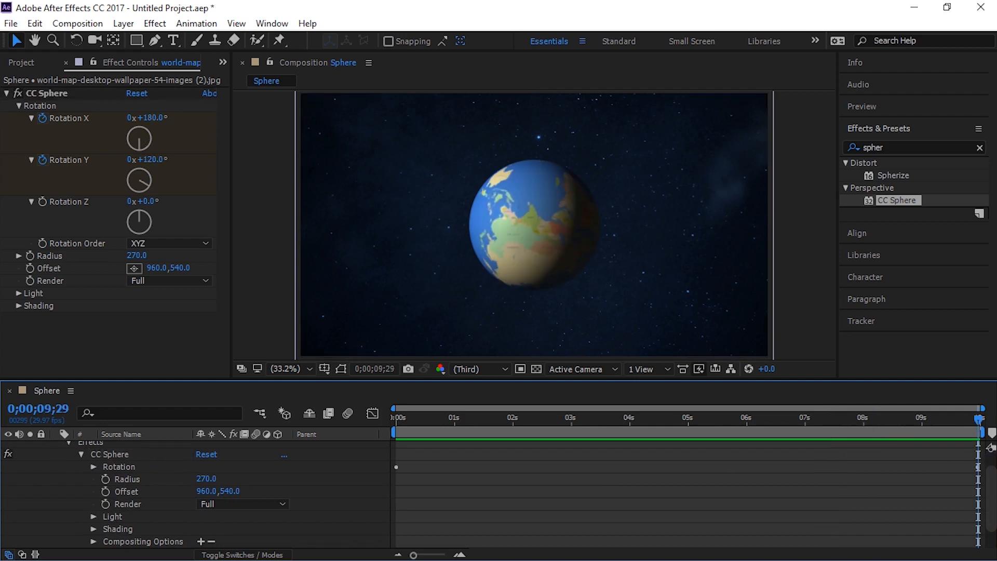
pyautogui.press('Home')
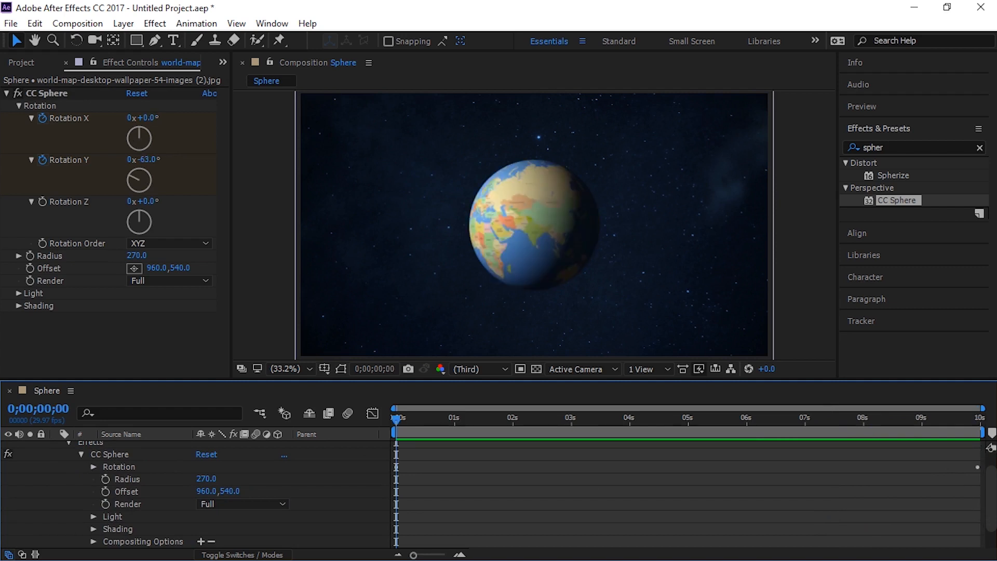
pyautogui.moveTo(547, 417); pyautogui.dragTo(571, 418)
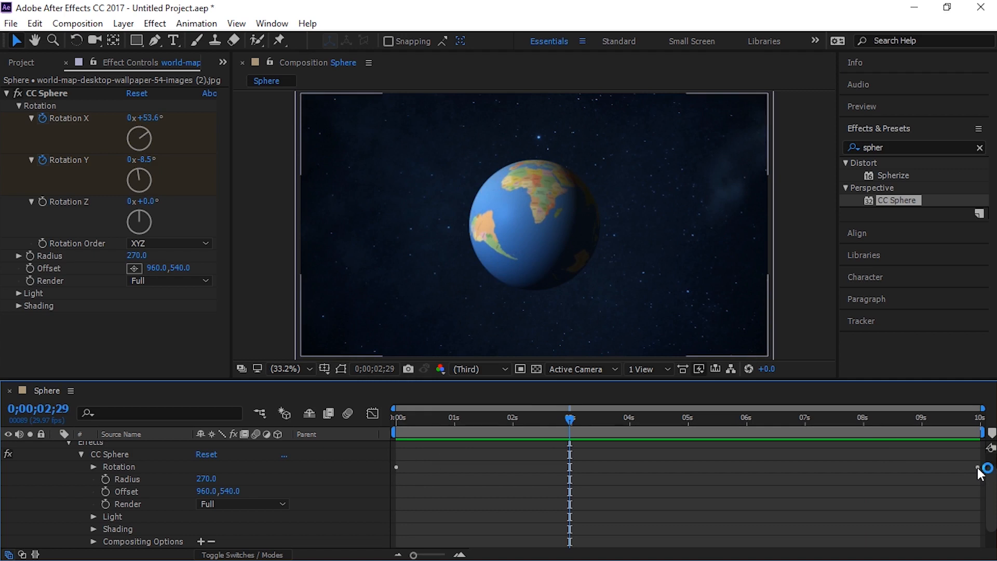
pyautogui.press('k')
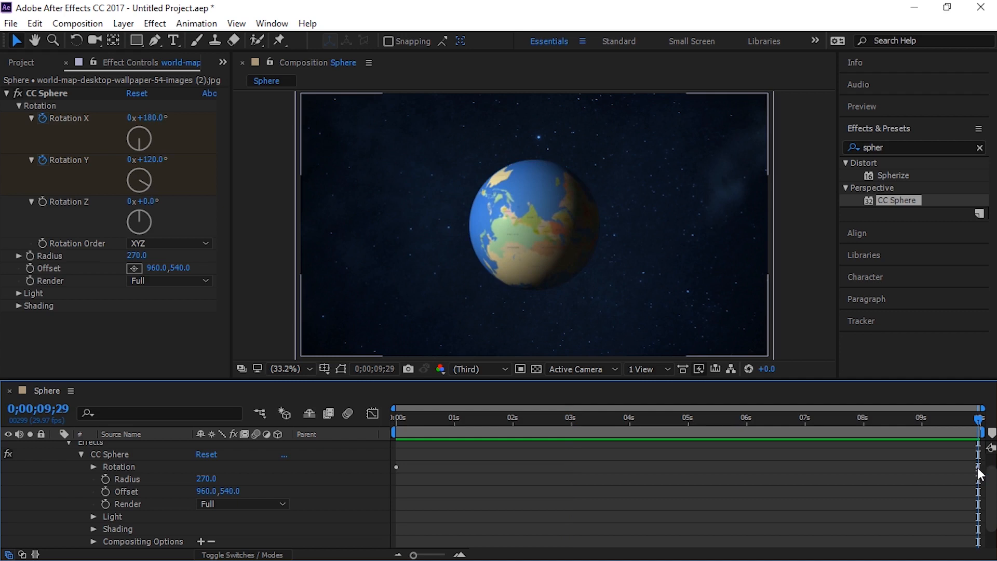
pyautogui.press('Home')
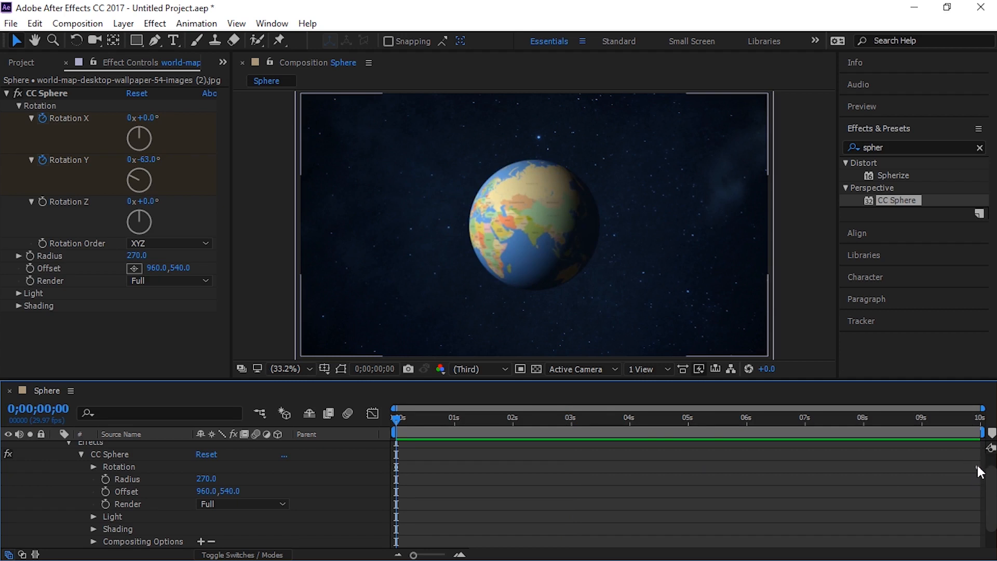
# - Reveal the individual X and Y rotation keyframes of the CC Sphere effect in the timeline
pyautogui.scroll(1, 978, 483)
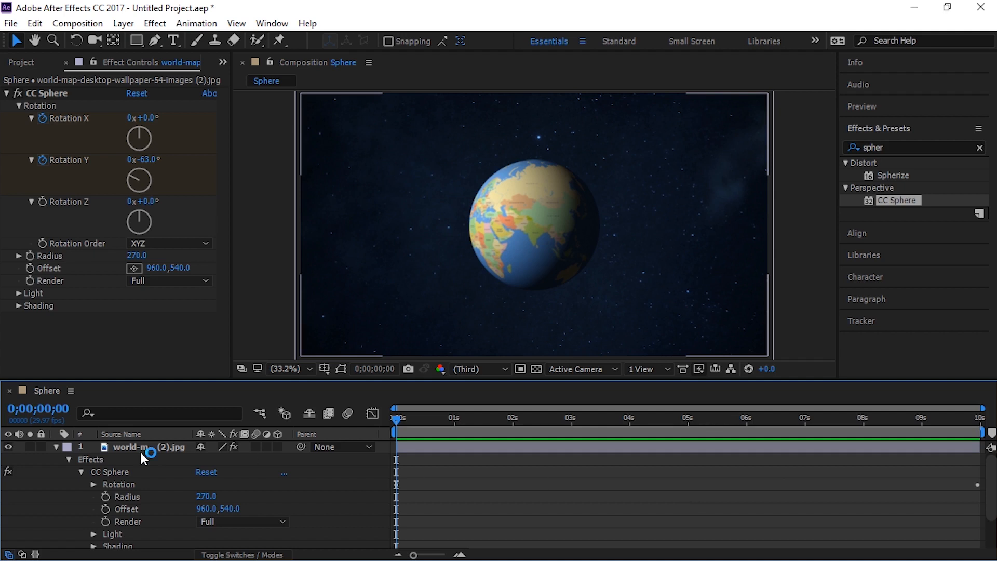
pyautogui.click(97, 194)
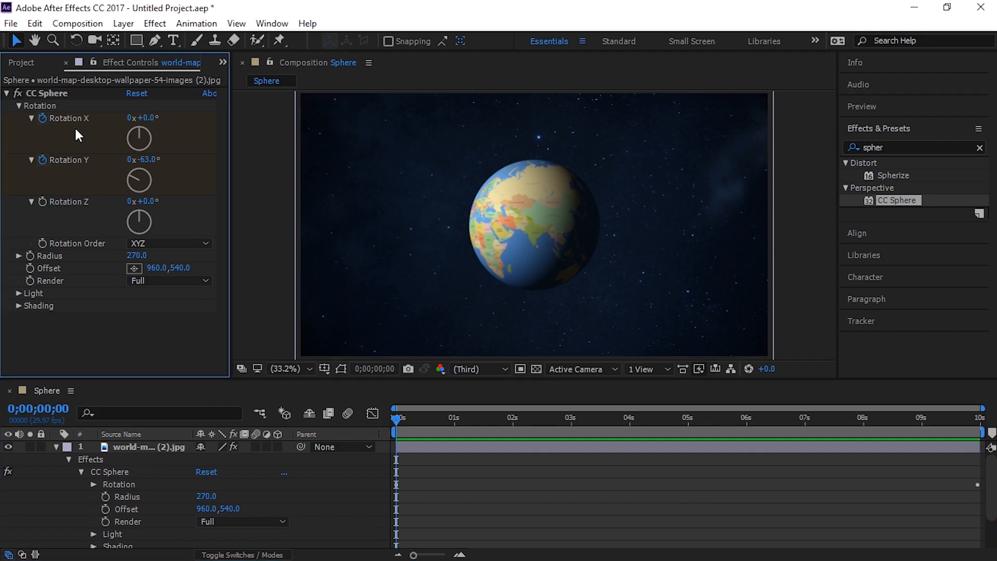
pyautogui.click(94, 483)
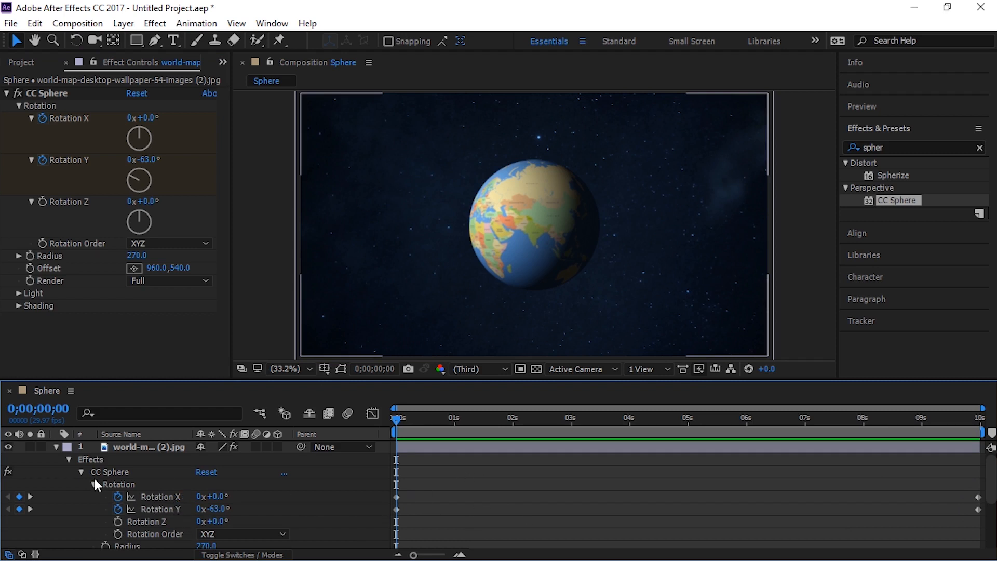
pyautogui.moveTo(960, 492)
pyautogui.mouseDown()
pyautogui.moveTo(986, 519)
pyautogui.moveTo(837, 517)
pyautogui.moveTo(866, 499)
pyautogui.moveTo(953, 498)
pyautogui.mouseUp()
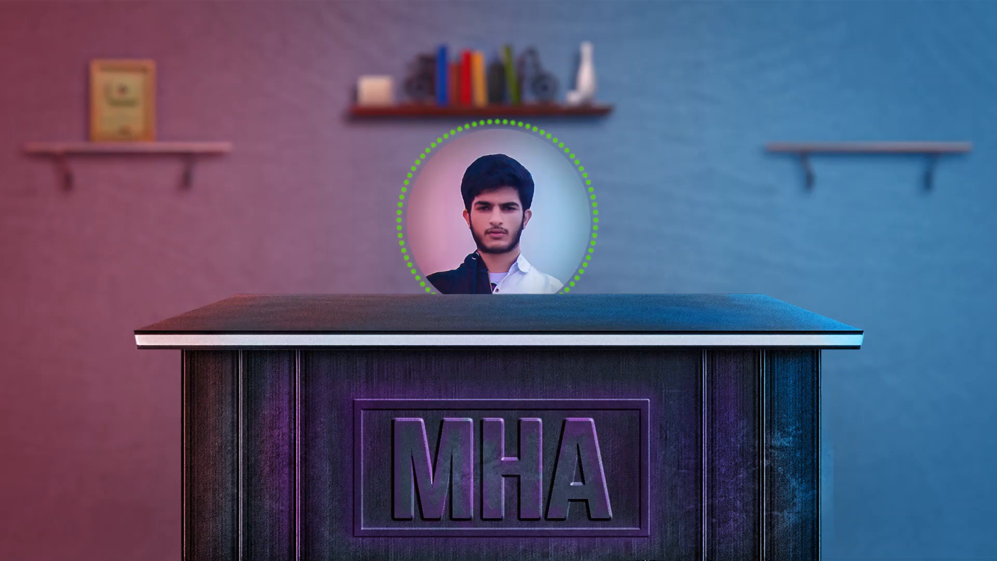